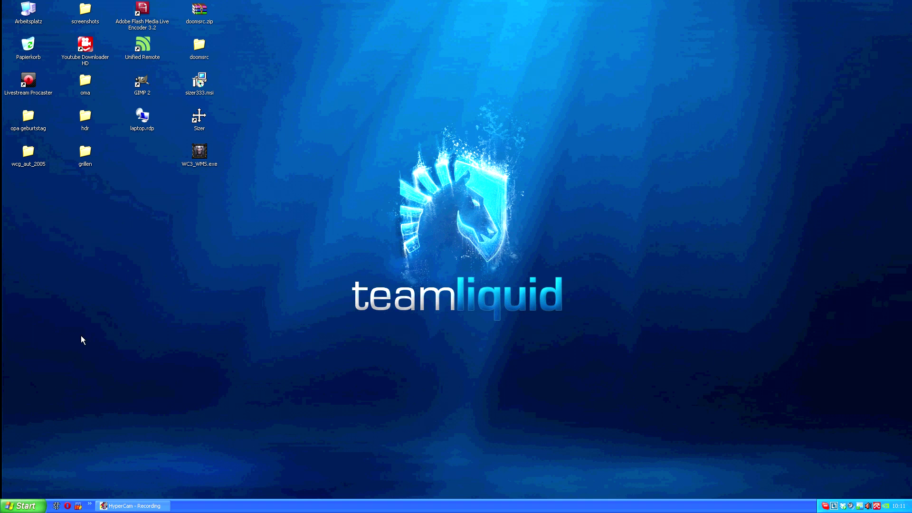
- Open the ff9_todo notes file and skim through its walkthrough entries
{"action": "left_click", "coordinate": [90, 505]}
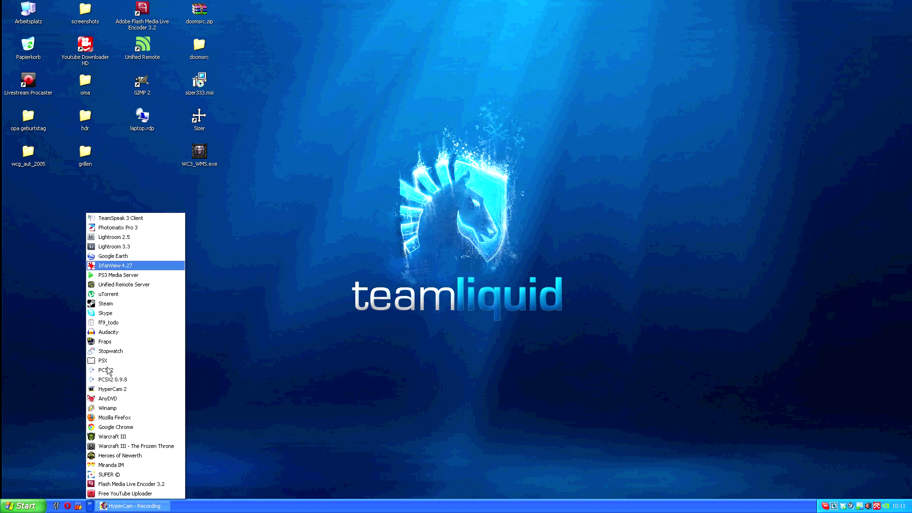
{"action": "left_click", "coordinate": [119, 324]}
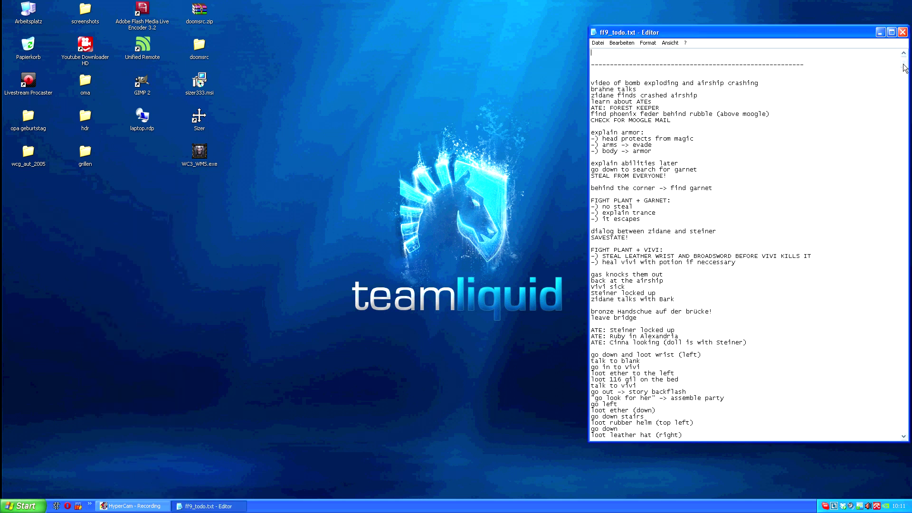
{"action": "left_click_drag", "start_coordinate": [904, 67], "coordinate": [899, 366]}
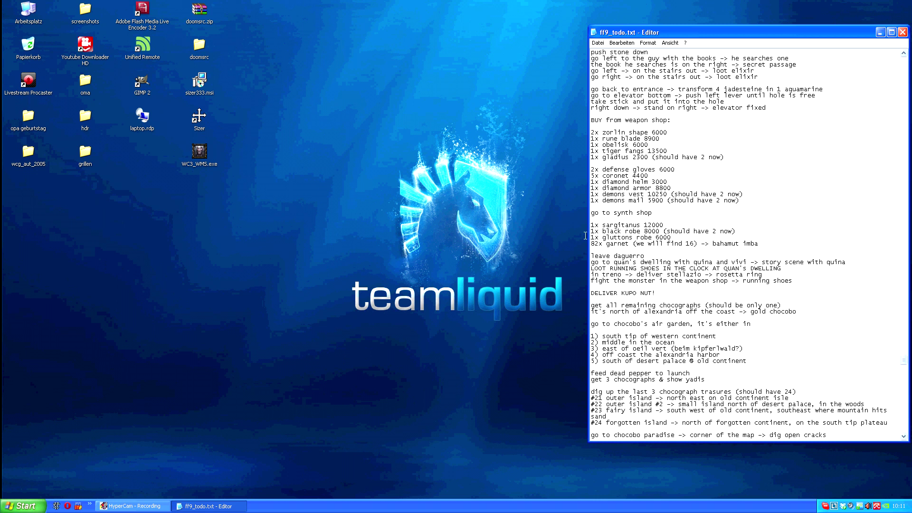
{"action": "scroll", "coordinate": [761, 309], "scroll_direction": "down", "scroll_amount": 5}
{"action": "scroll", "coordinate": [770, 346], "scroll_direction": "up", "scroll_amount": 15}
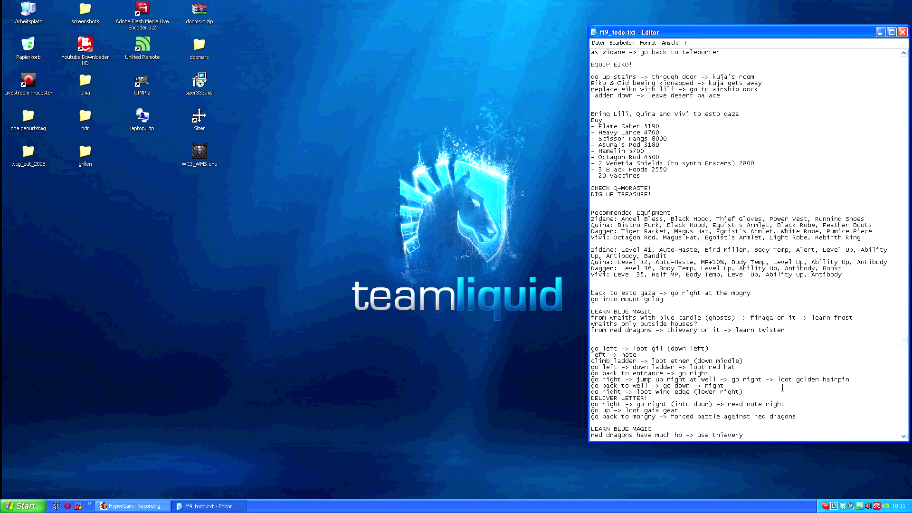
{"action": "scroll", "coordinate": [782, 388], "scroll_direction": "up", "scroll_amount": 20}
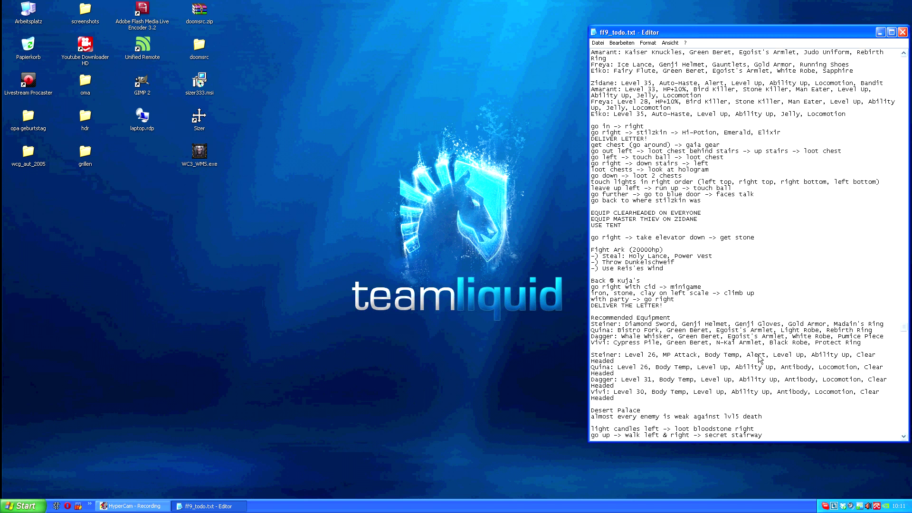
- Launch Audacity, and open Fraps on its movie capture settings
{"action": "left_click", "coordinate": [90, 505]}
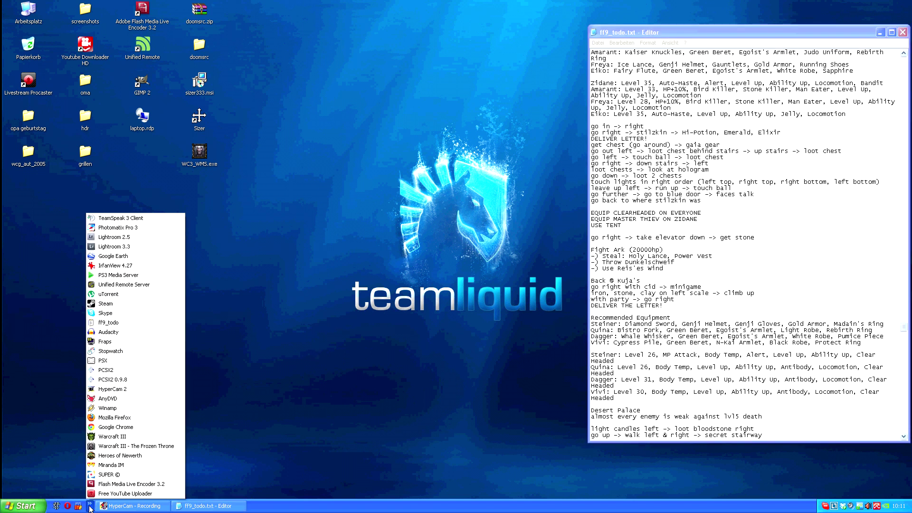
{"action": "left_click", "coordinate": [116, 332]}
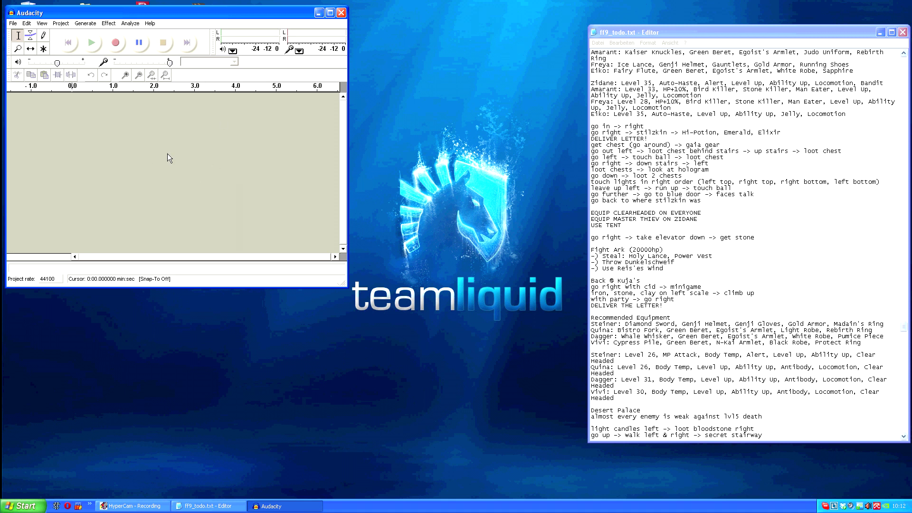
{"action": "left_click", "coordinate": [89, 504]}
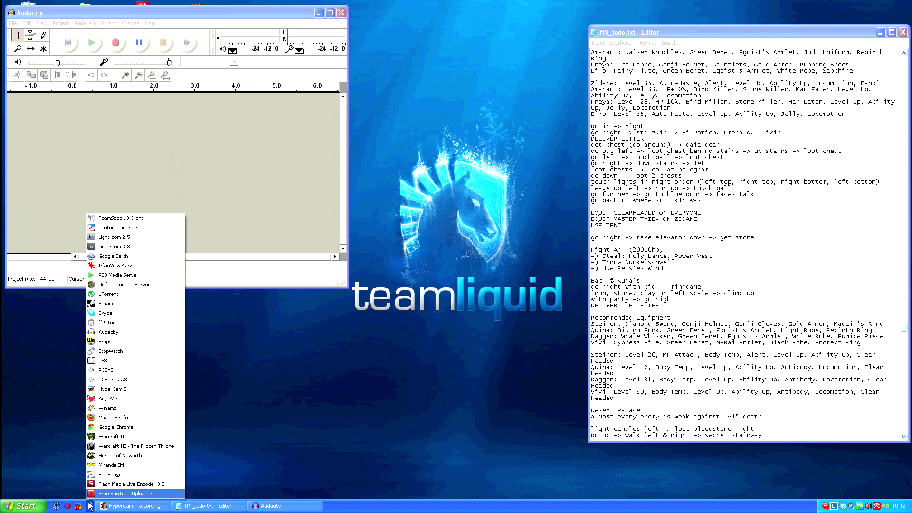
{"action": "left_click", "coordinate": [115, 342]}
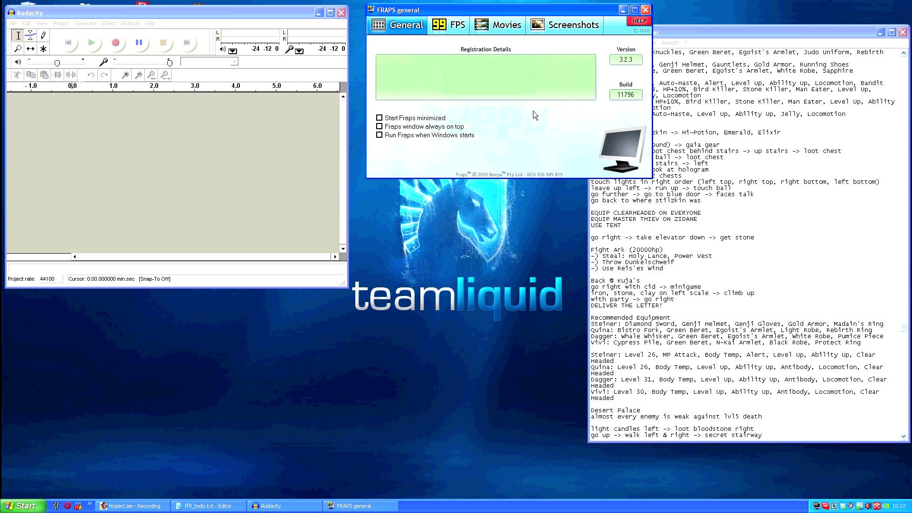
{"action": "left_click", "coordinate": [446, 25]}
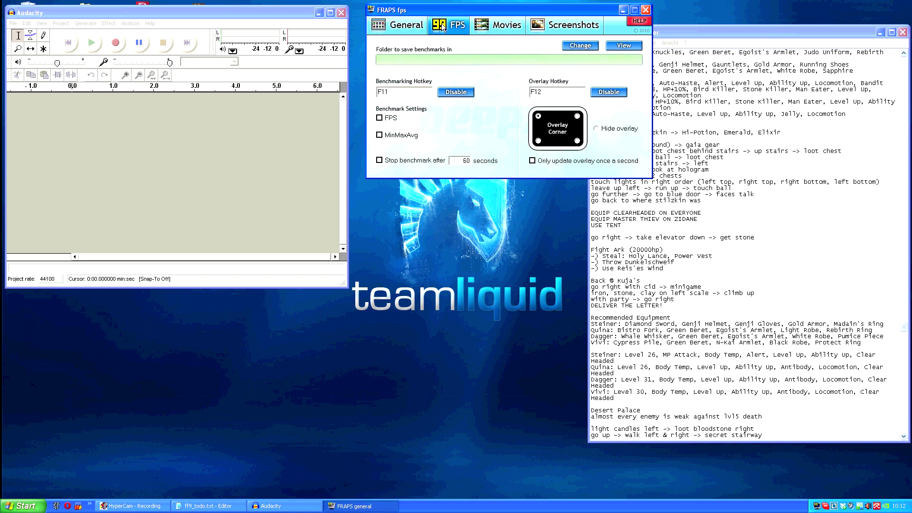
{"action": "key", "text": "ctrl+Tab"}
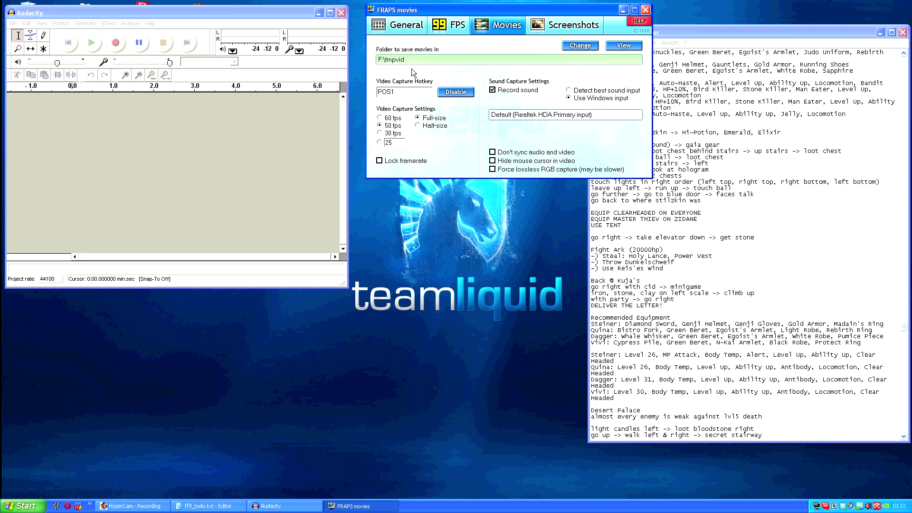
- Launch XNote Stopwatch, postponing its registration, and run a short test timing
{"action": "left_click", "coordinate": [90, 505]}
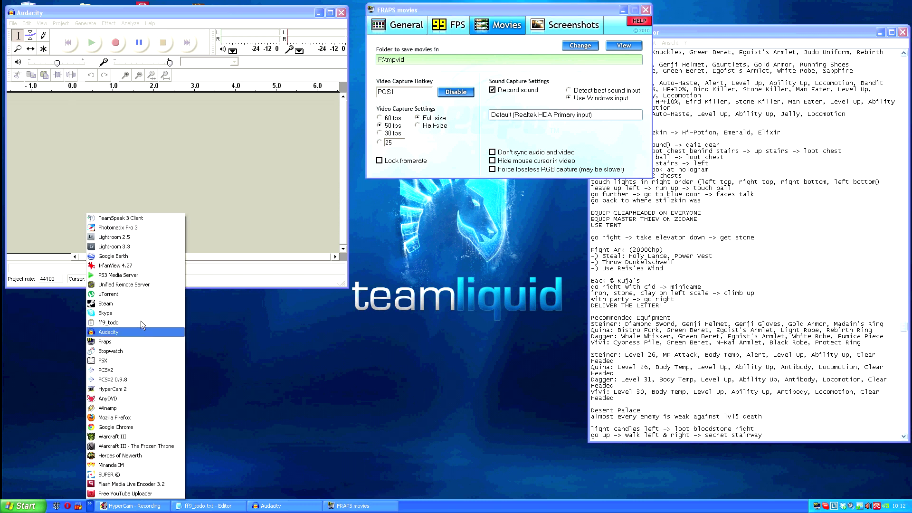
{"action": "left_click", "coordinate": [123, 350]}
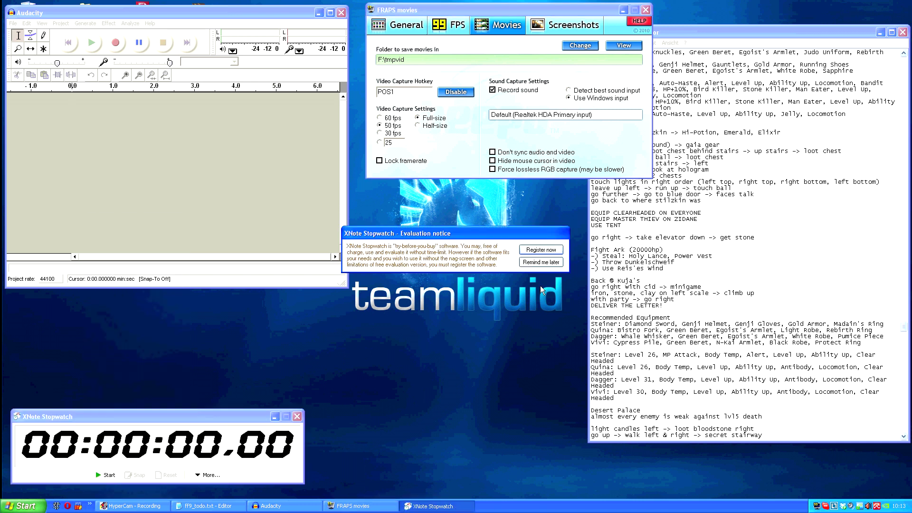
{"action": "left_click", "coordinate": [543, 264]}
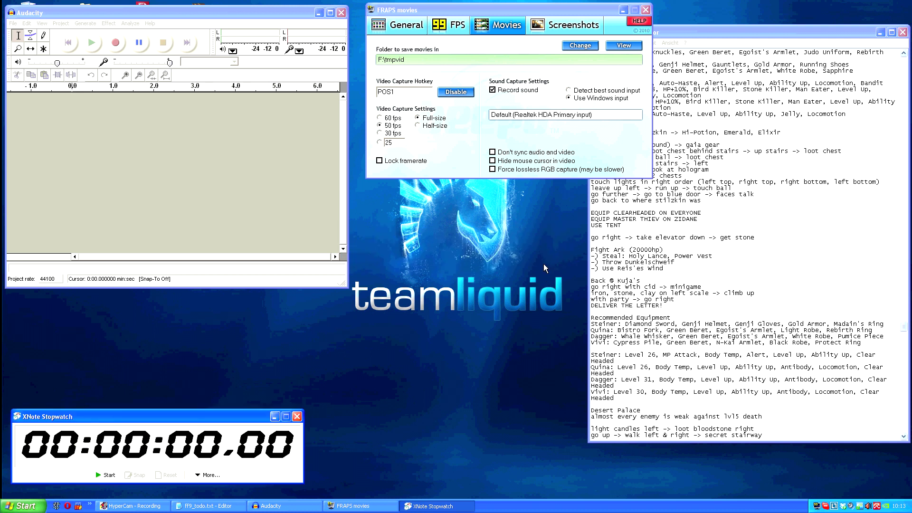
{"action": "left_click", "coordinate": [109, 476]}
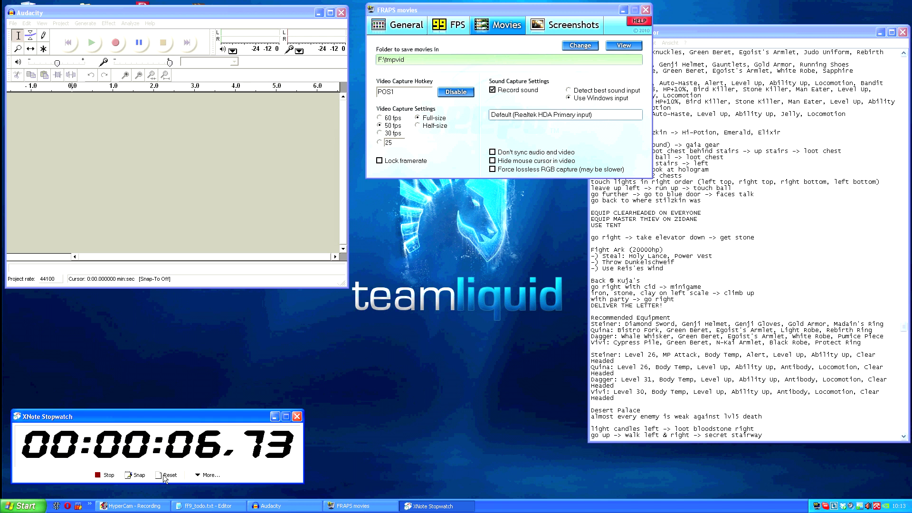
{"action": "left_click", "coordinate": [109, 475]}
- Review the stopwatch's hotkey assignments and reset the timer to zero
{"action": "left_click", "coordinate": [208, 477]}
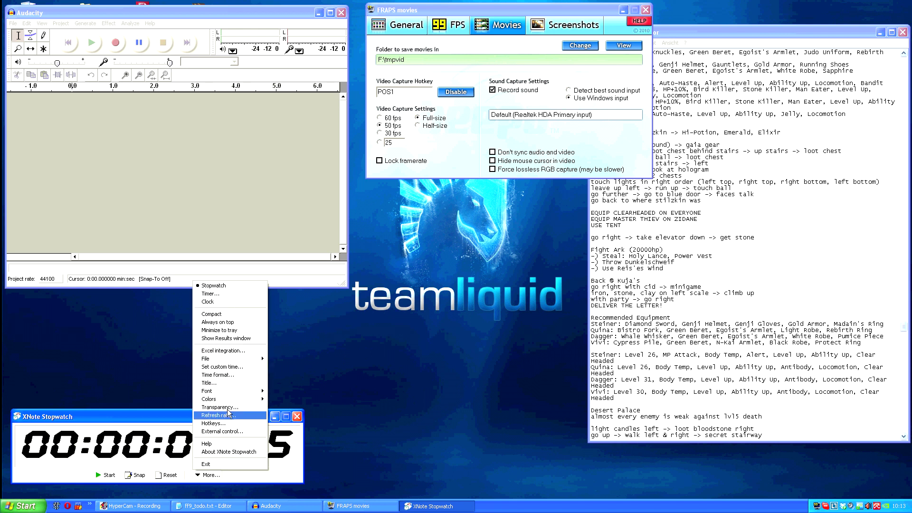
{"action": "left_click", "coordinate": [223, 424]}
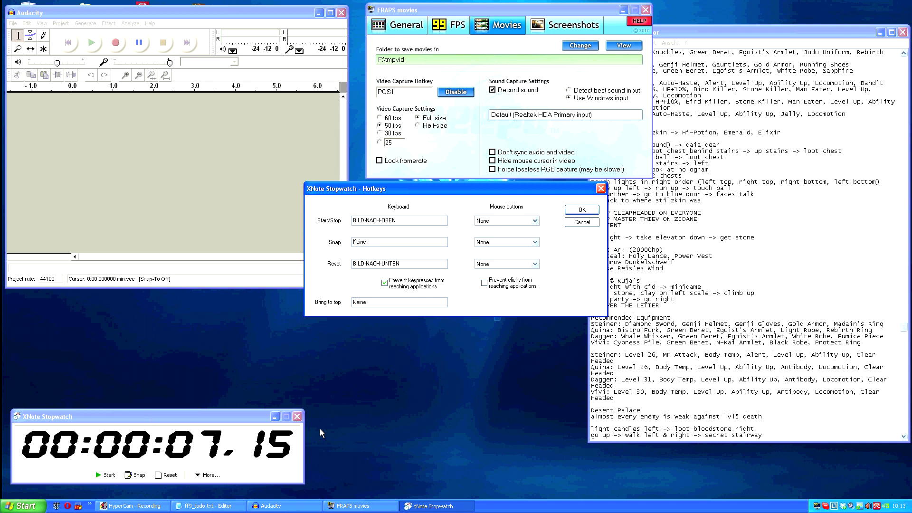
{"action": "left_click", "coordinate": [589, 211]}
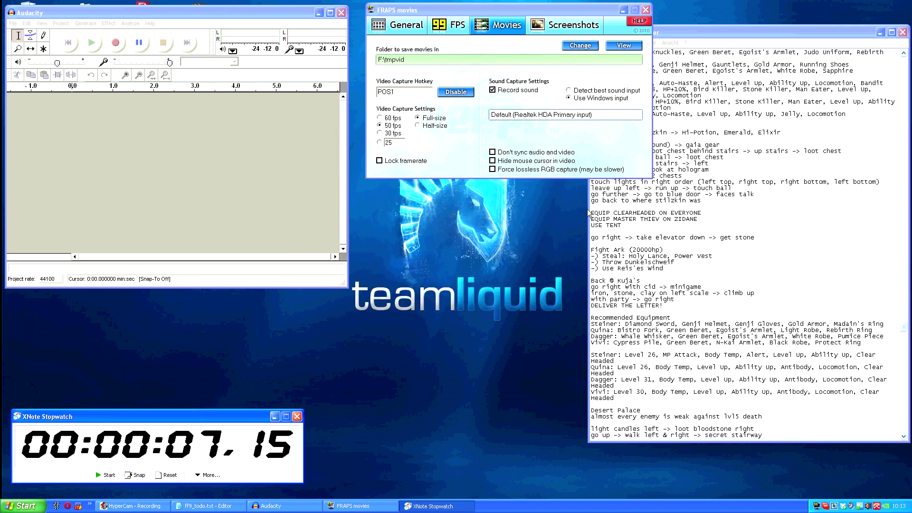
{"action": "left_click", "coordinate": [170, 475]}
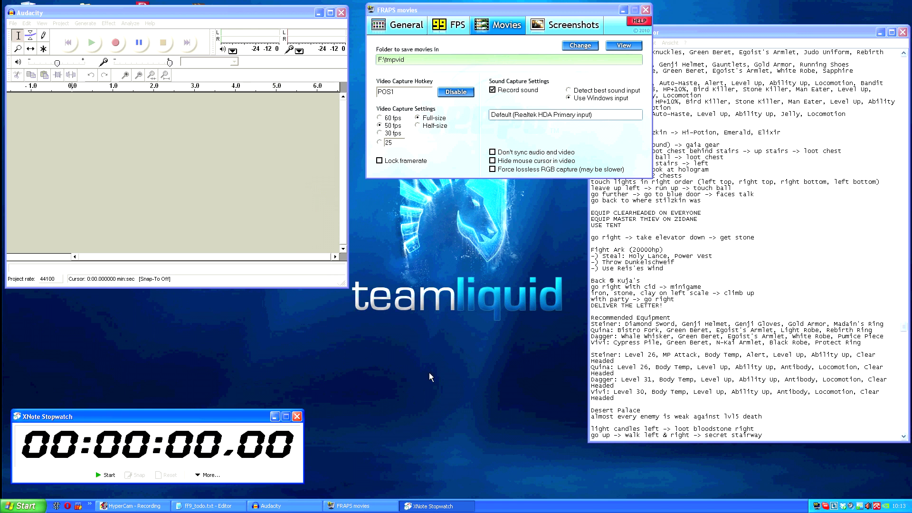
- Launch the PSX emulator and move its window slightly up and to the right
{"action": "left_click", "coordinate": [418, 355]}
{"action": "left_click", "coordinate": [90, 506]}
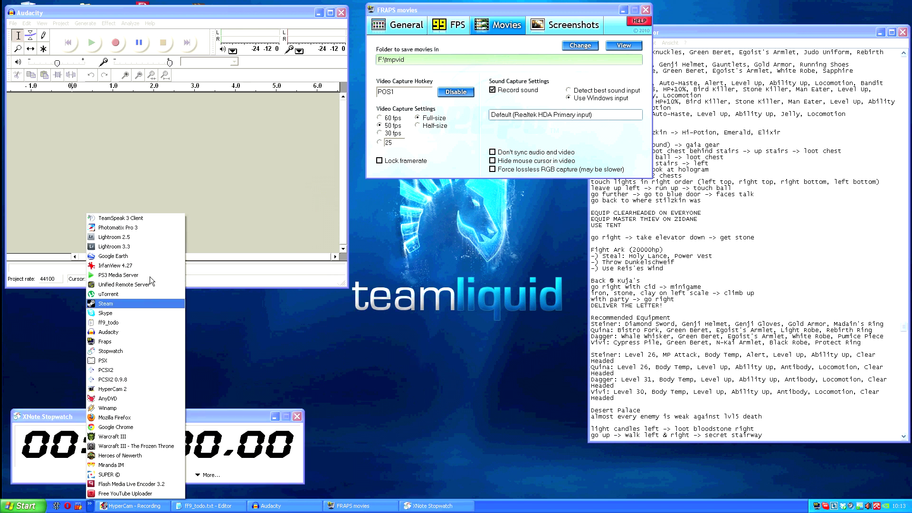
{"action": "left_click", "coordinate": [119, 360]}
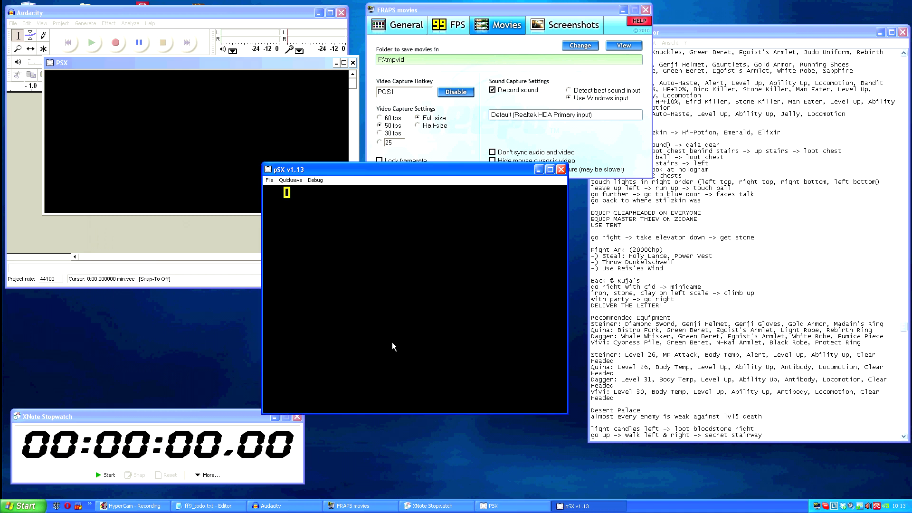
{"action": "left_click_drag", "start_coordinate": [393, 166], "coordinate": [411, 153]}
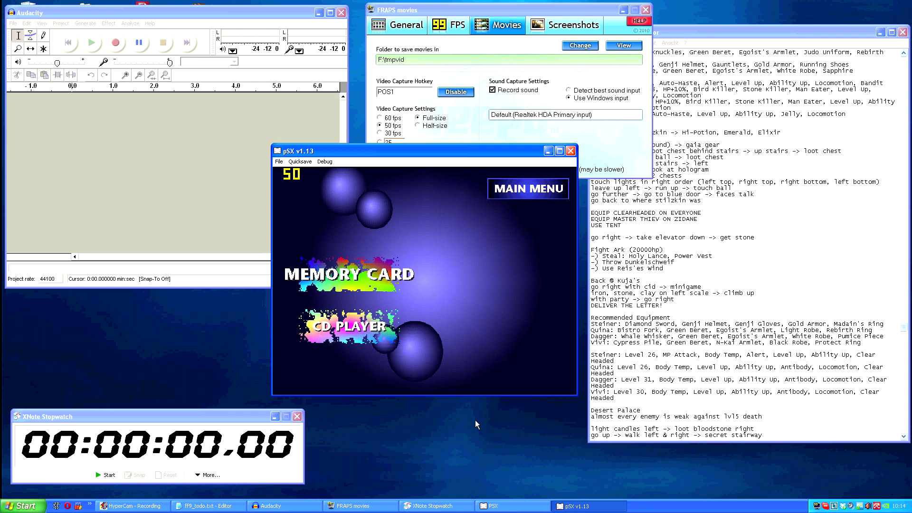
{"action": "left_click", "coordinate": [279, 163]}
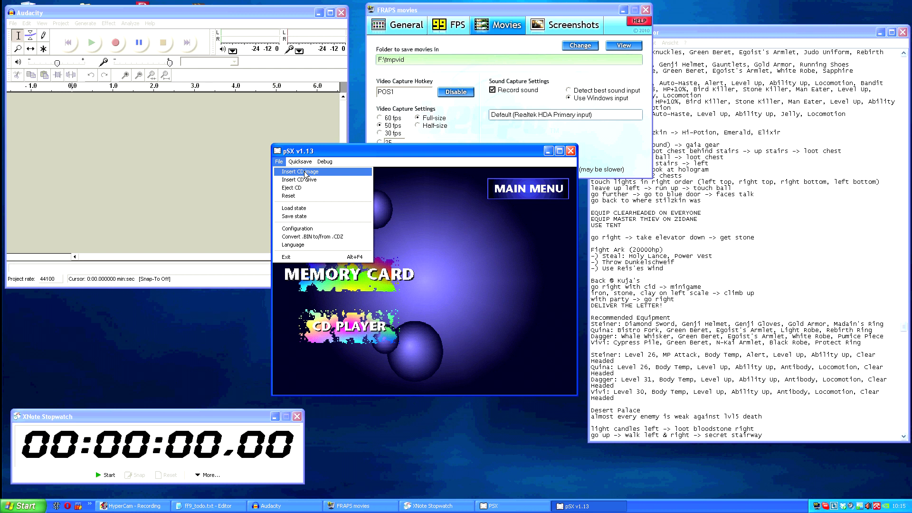
{"action": "left_click", "coordinate": [305, 172]}
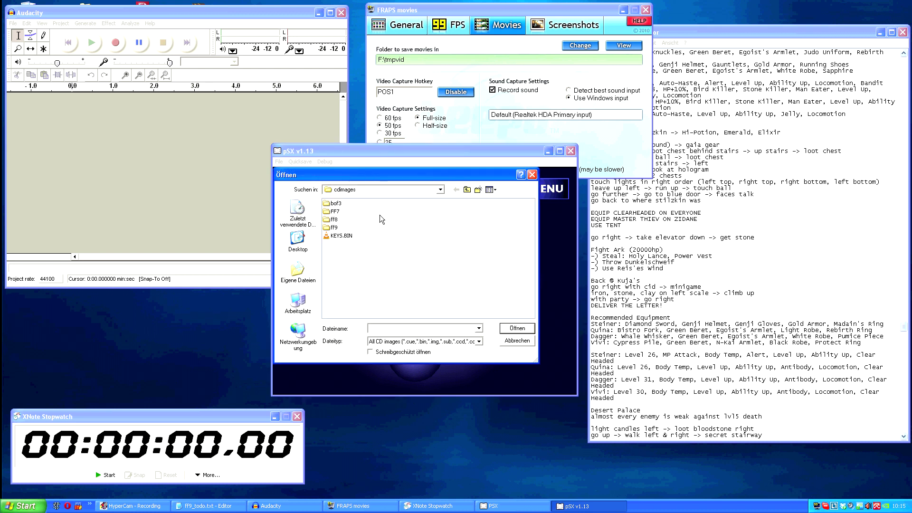
{"action": "double_click", "coordinate": [334, 211]}
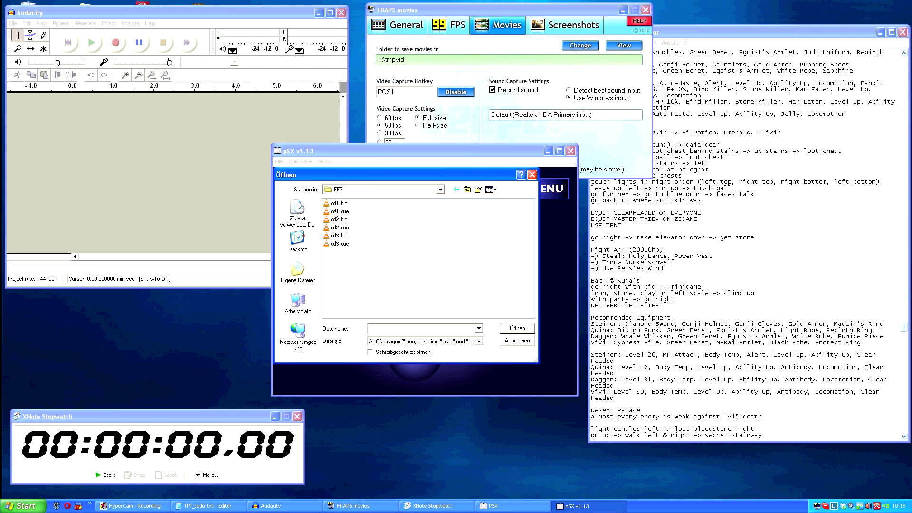
{"action": "left_click", "coordinate": [468, 190]}
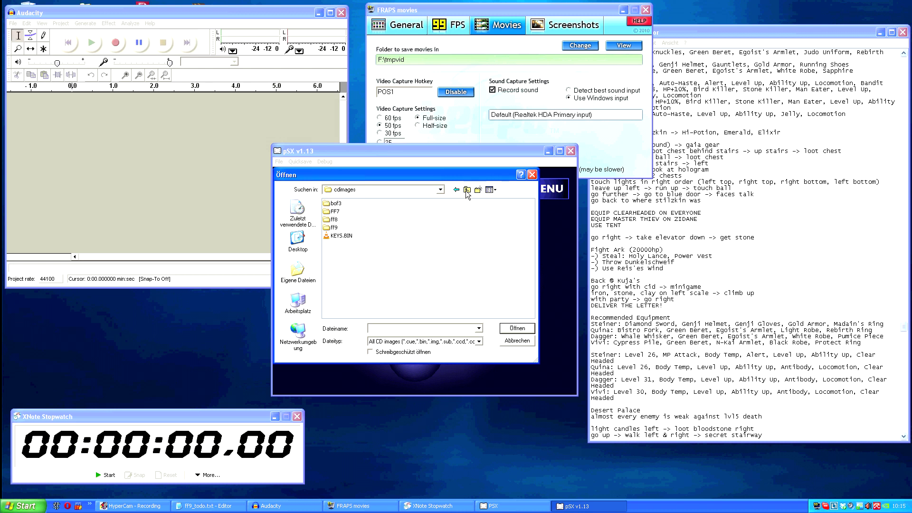
{"action": "left_click_drag", "start_coordinate": [364, 175], "coordinate": [396, 186]}
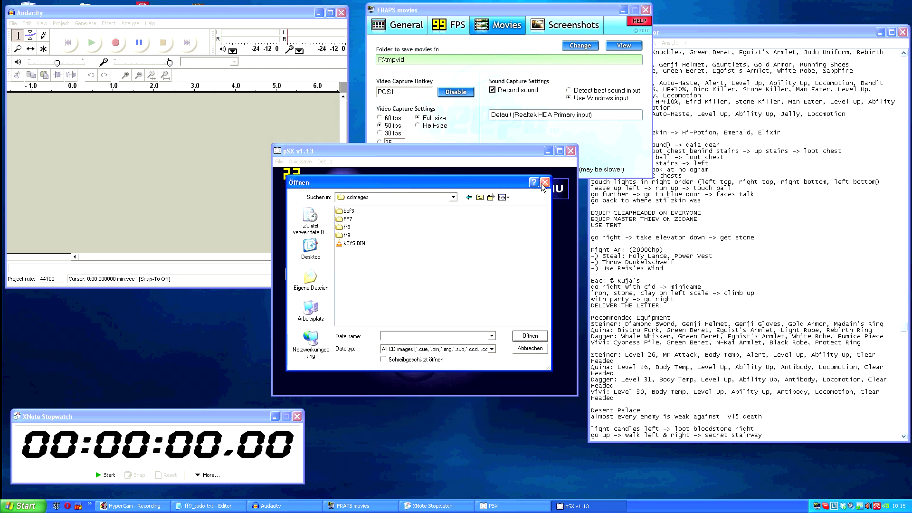
{"action": "left_click", "coordinate": [545, 182]}
- Insert the CD image ff9_cd1.iso from the ff9 folder into the emulator
{"action": "left_click", "coordinate": [279, 161]}
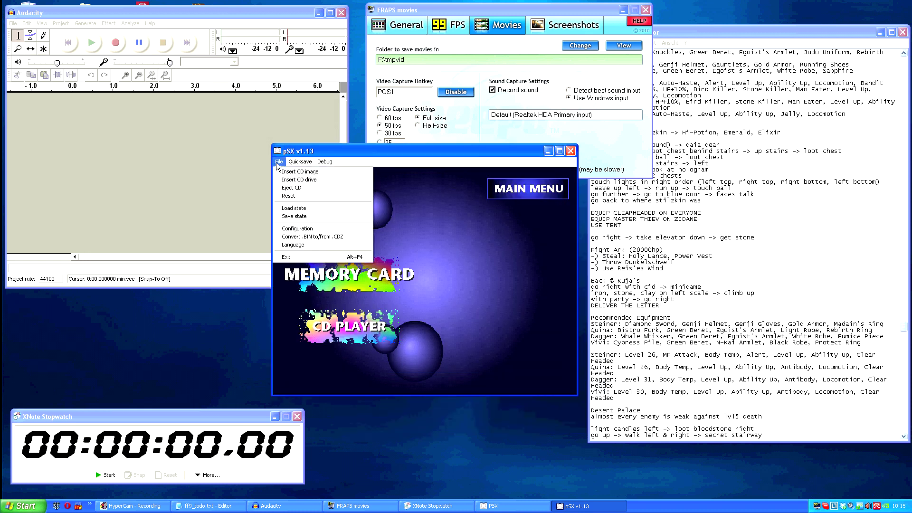
{"action": "left_click", "coordinate": [300, 172]}
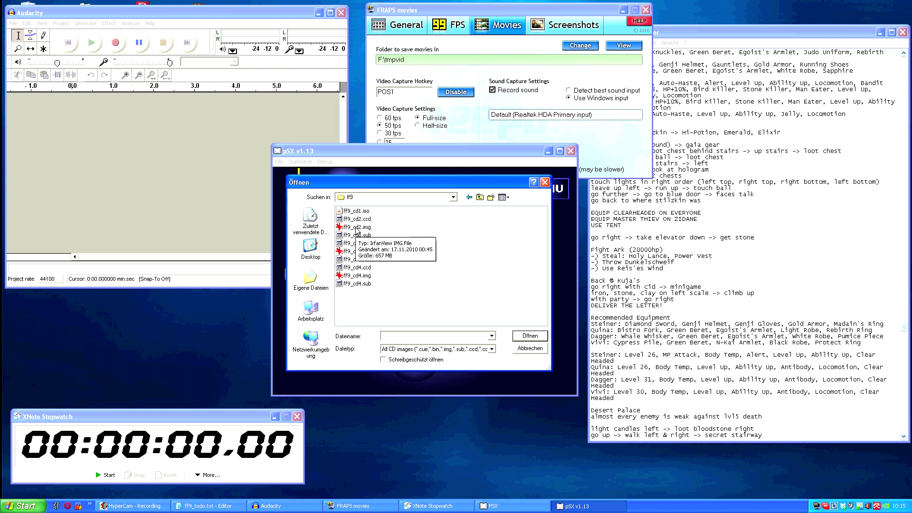
{"action": "left_click", "coordinate": [357, 211]}
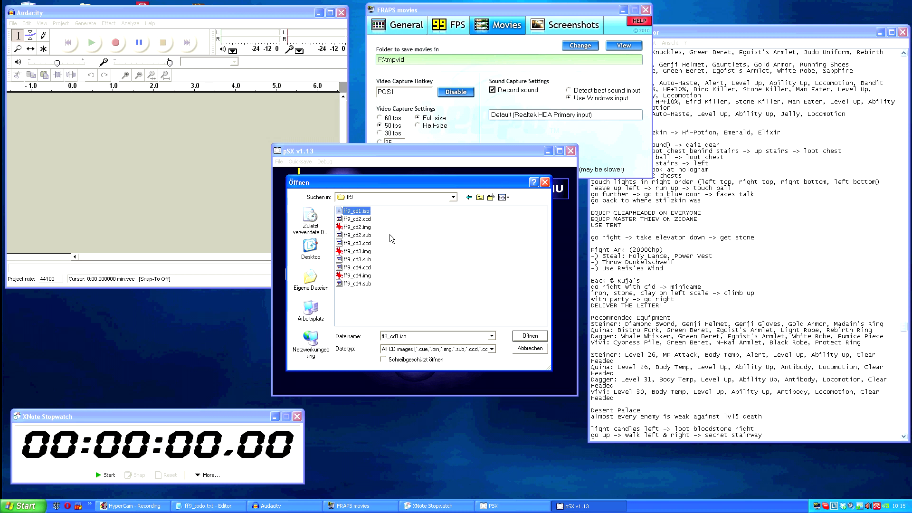
{"action": "left_click", "coordinate": [530, 336]}
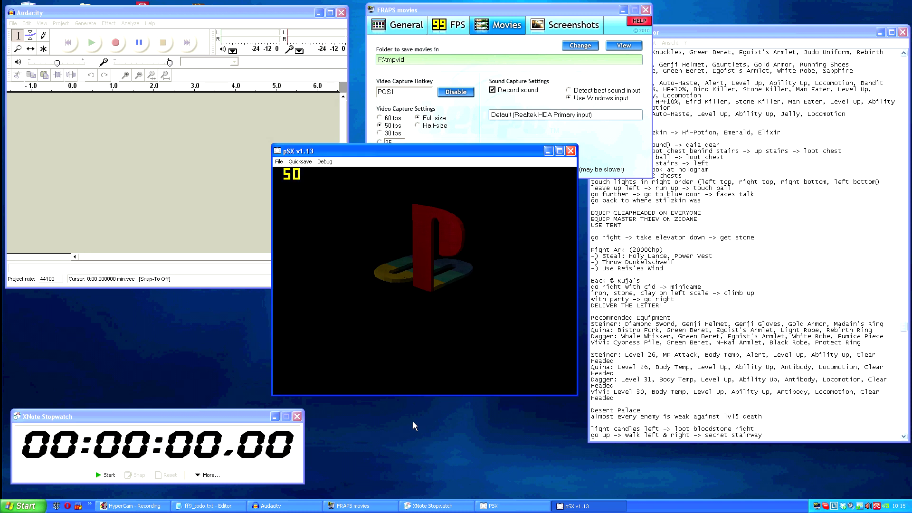
- Load the saved game state ff9_016.psv into the emulator and test it by opening and closing the in-game party menu
{"action": "left_click", "coordinate": [279, 162]}
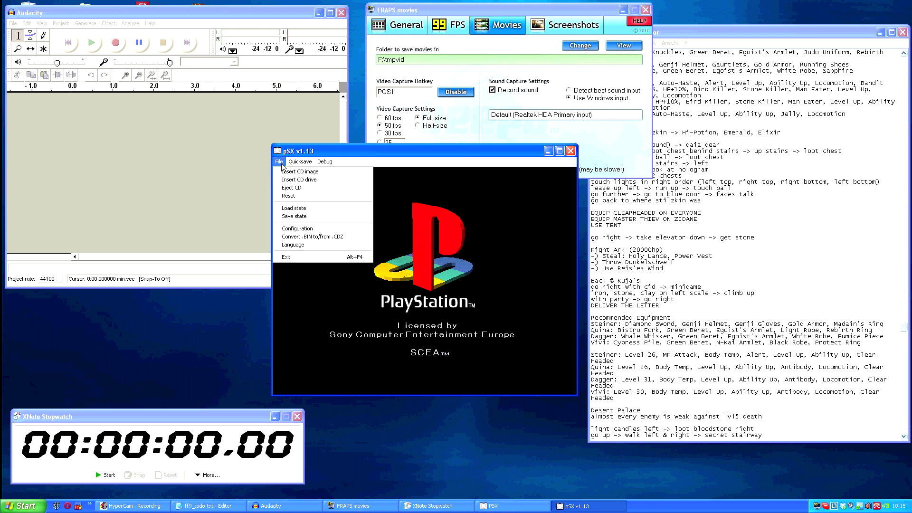
{"action": "left_click", "coordinate": [289, 209]}
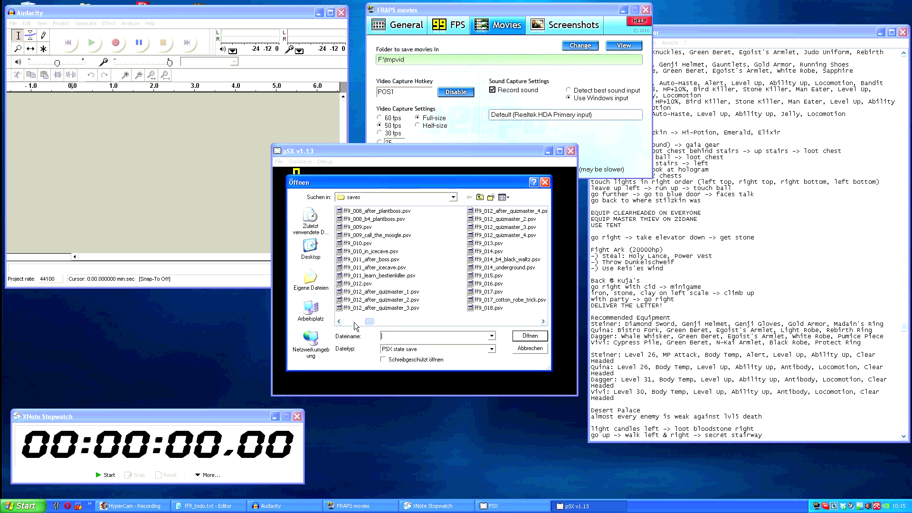
{"action": "left_click", "coordinate": [358, 276]}
{"action": "left_click", "coordinate": [359, 227]}
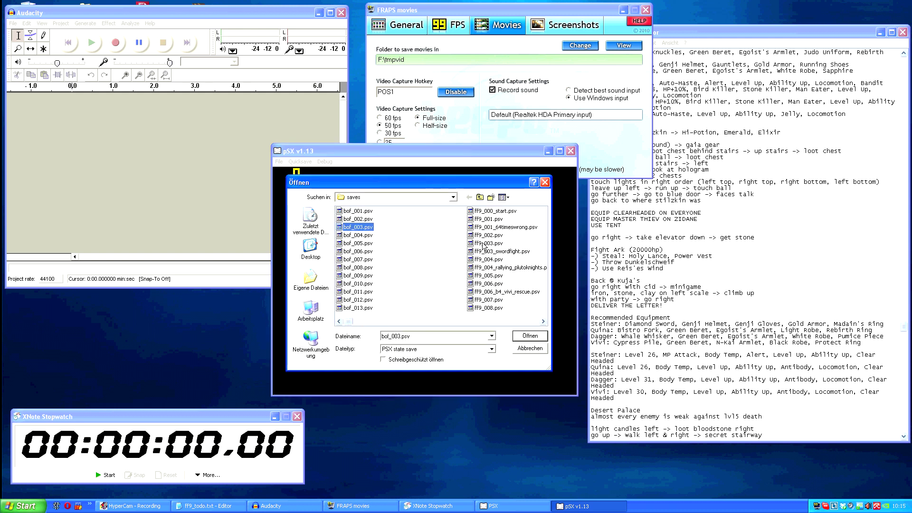
{"action": "left_click", "coordinate": [386, 321]}
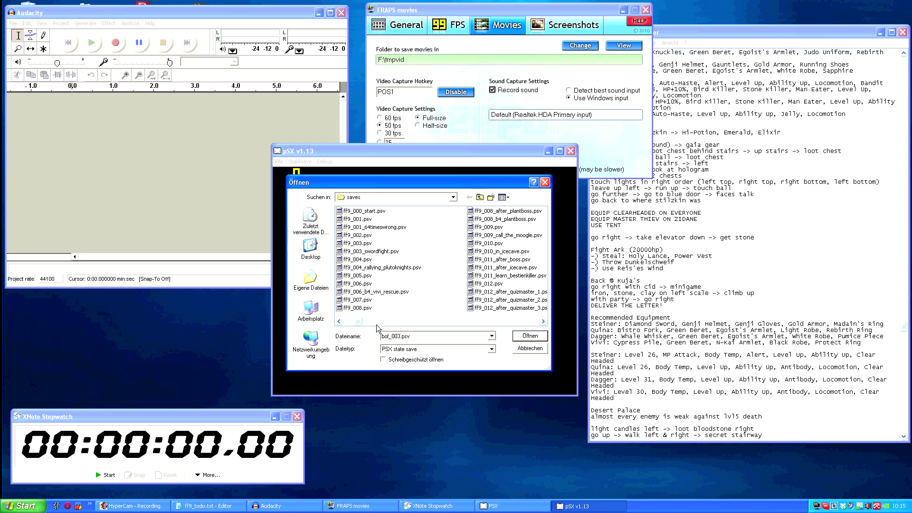
{"action": "left_click", "coordinate": [372, 323]}
{"action": "left_click", "coordinate": [487, 284]}
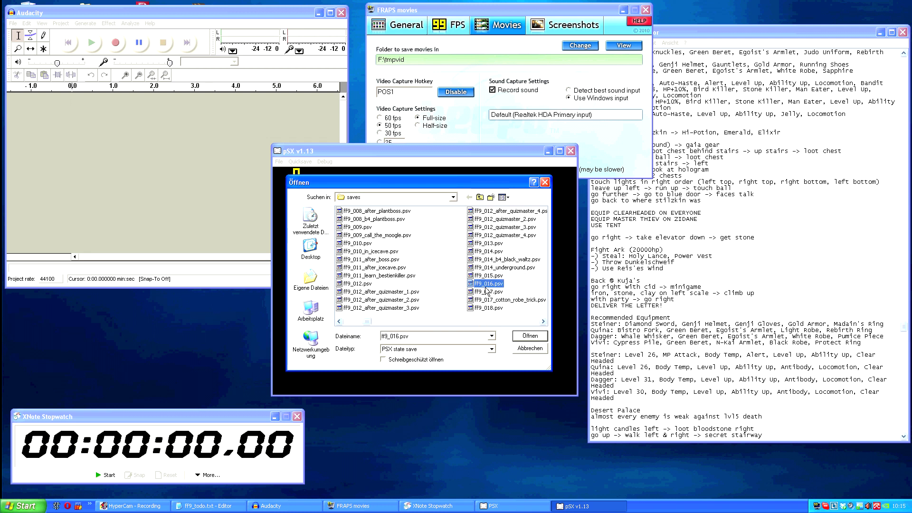
{"action": "left_click", "coordinate": [531, 335]}
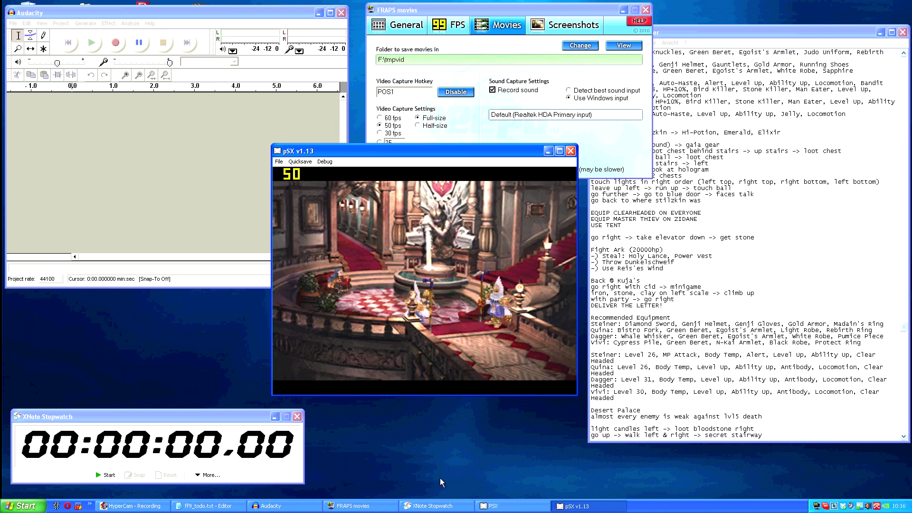
{"action": "key", "text": "d"}
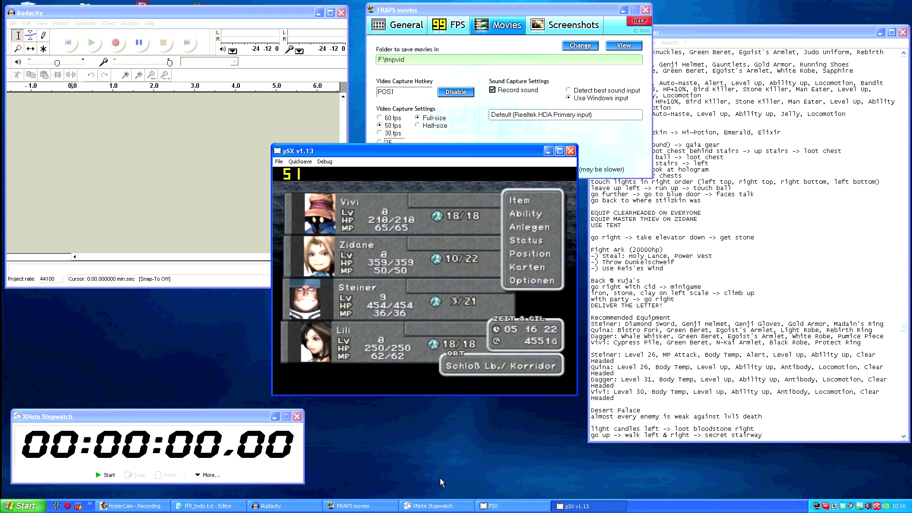
{"action": "key", "text": "d"}
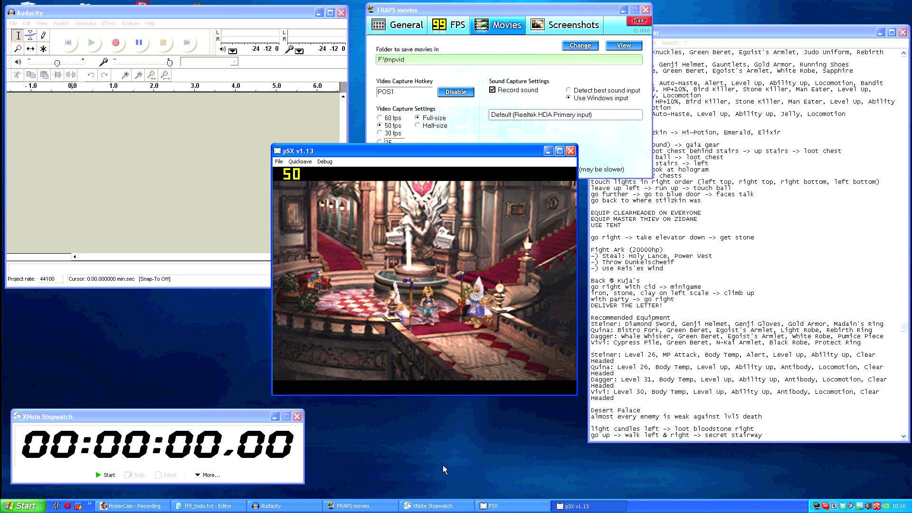
- Nudge the ff9_todo.txt notes window slightly and minimize the FRAPS window
{"action": "left_click", "coordinate": [716, 267]}
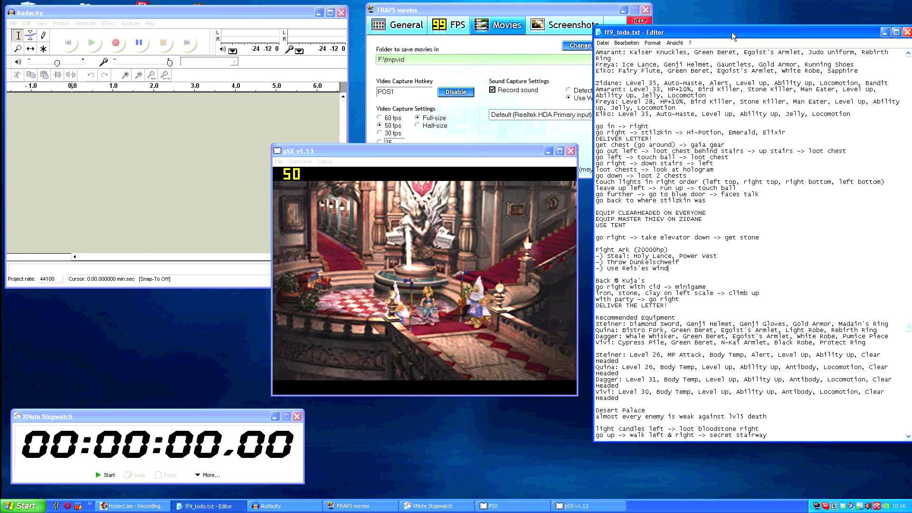
{"action": "left_click_drag", "start_coordinate": [732, 32], "coordinate": [734, 29]}
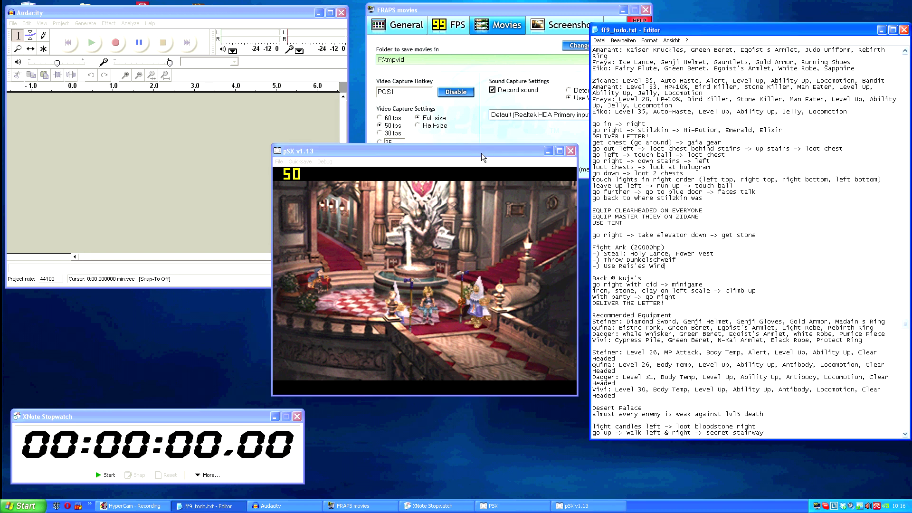
{"action": "left_click", "coordinate": [539, 7]}
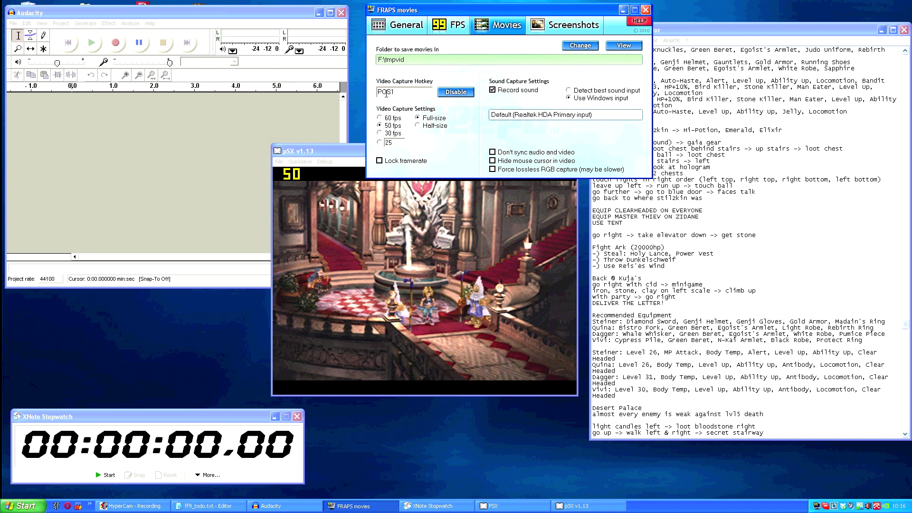
{"action": "left_click", "coordinate": [624, 10]}
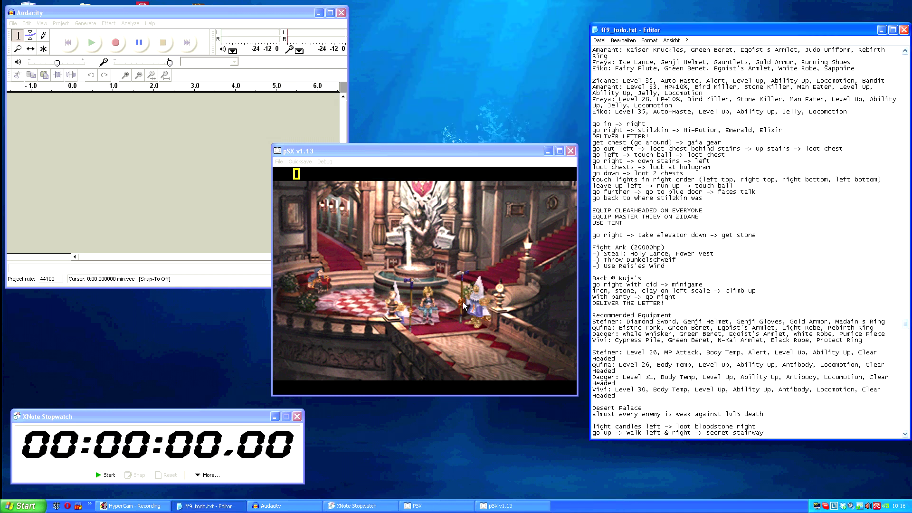
- Bring the stopwatch and Audacity windows to the front and start recording audio in Audacity
{"action": "left_click", "coordinate": [182, 418]}
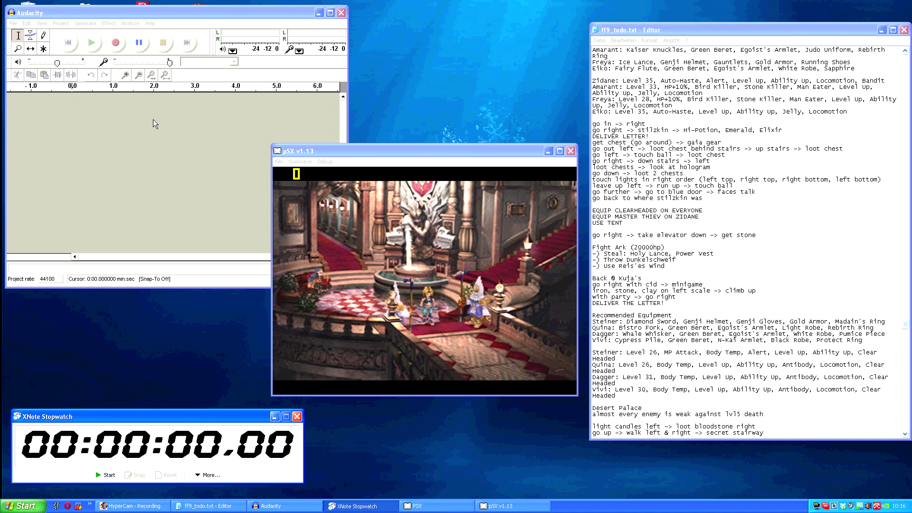
{"action": "left_click", "coordinate": [179, 25]}
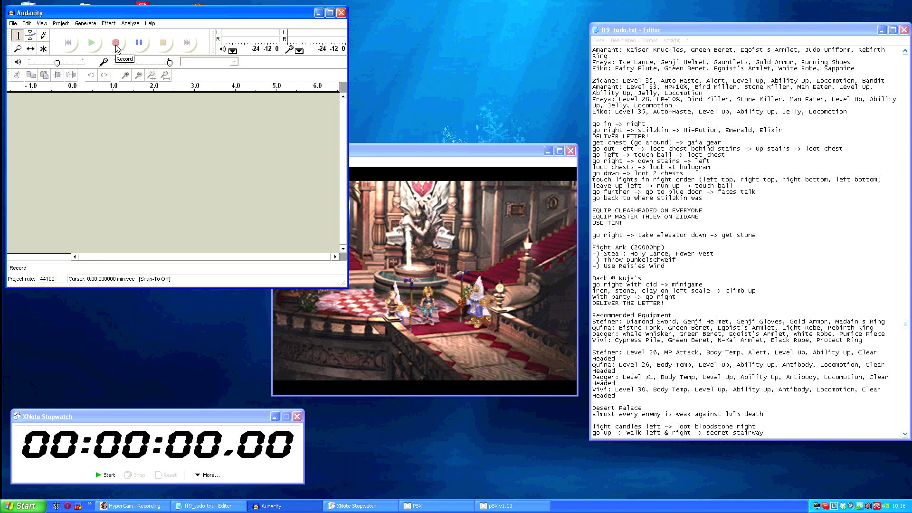
{"action": "left_click", "coordinate": [116, 44]}
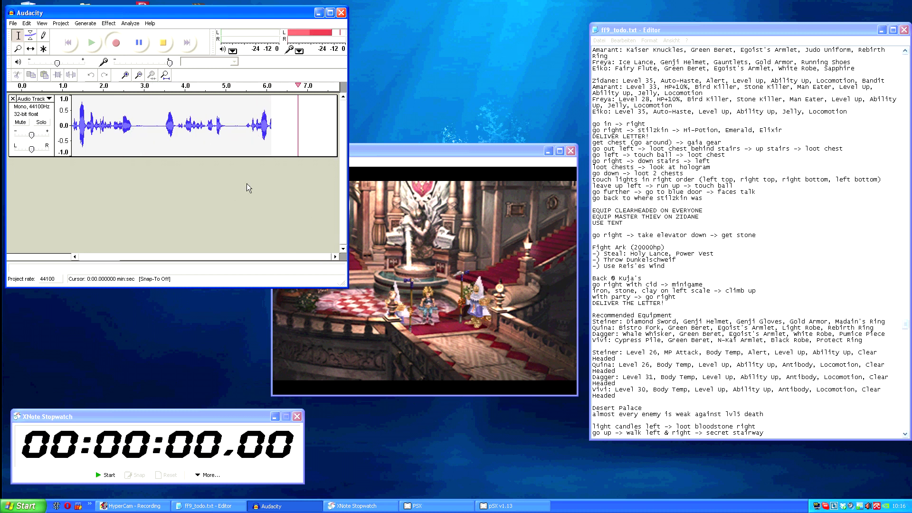
- Switch to pSX, capture gameplay video of the elevator dialogue while running the stopwatch, and stop both
{"action": "left_click", "coordinate": [504, 506]}
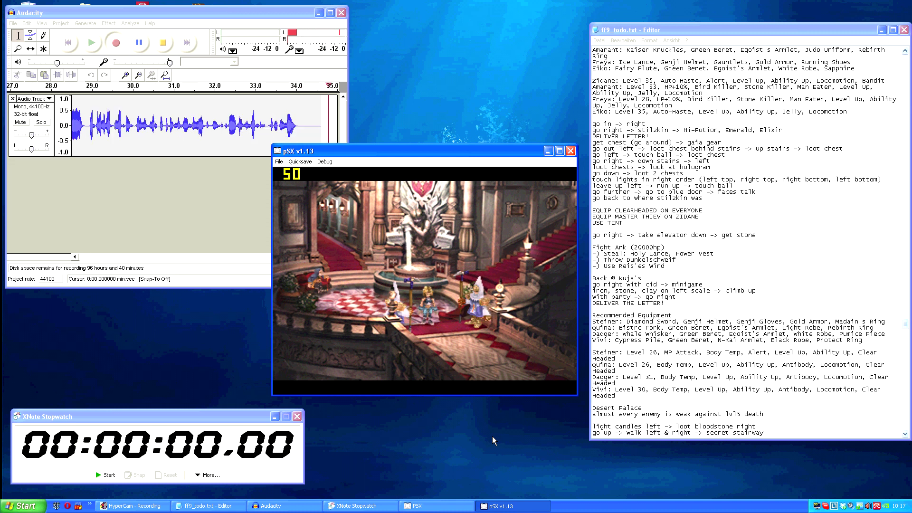
{"action": "key", "text": "space"}
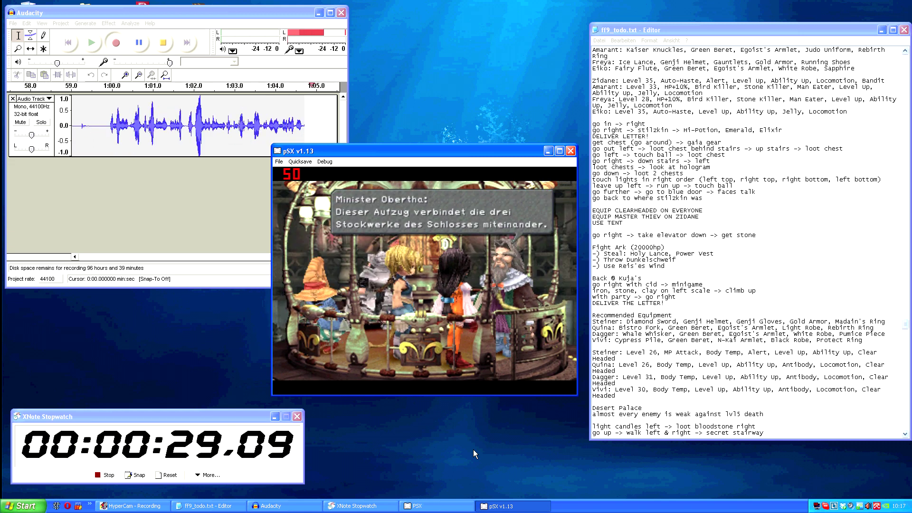
{"action": "key", "text": "x"}
{"action": "key", "text": "x"}
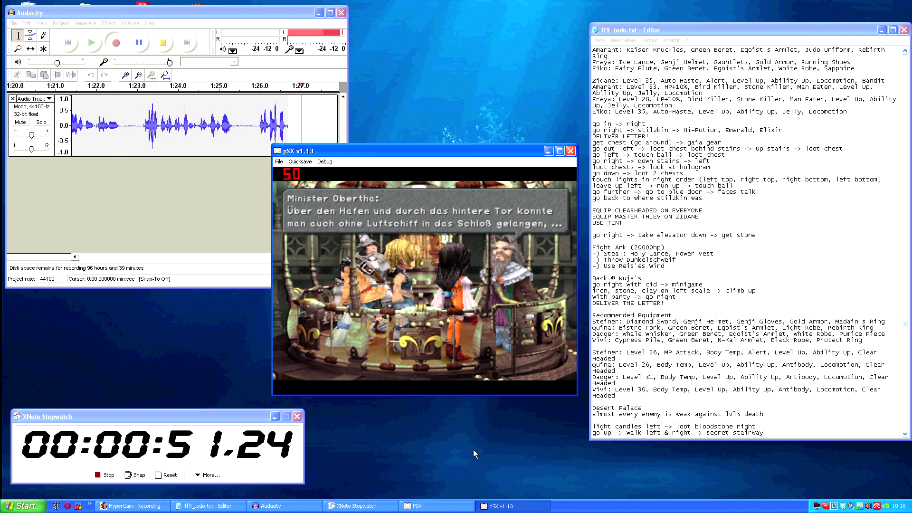
{"action": "key", "text": "ctrl+alt+s"}
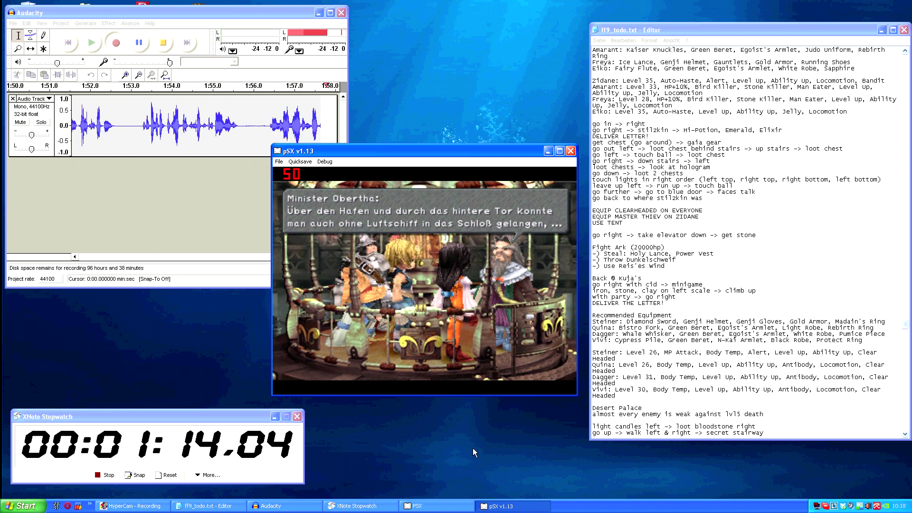
{"action": "key", "text": "ctrl+alt+s"}
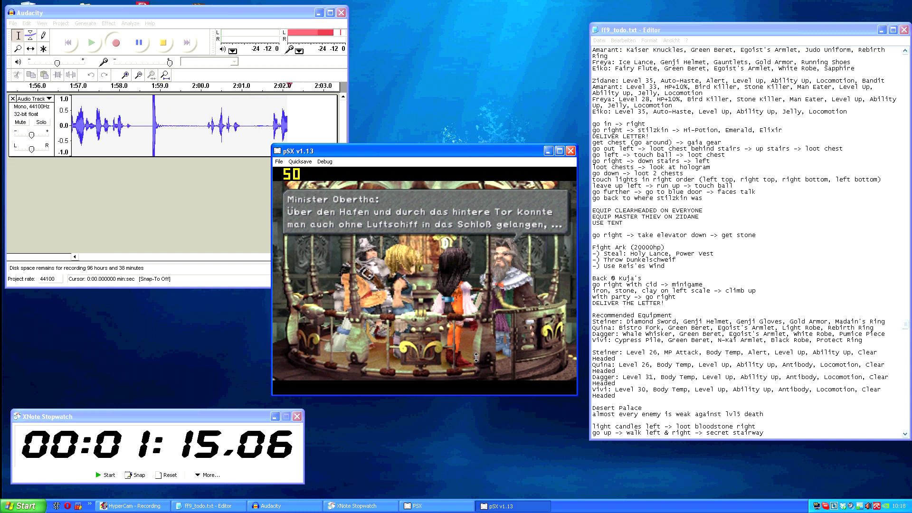
{"action": "left_click", "coordinate": [279, 161]}
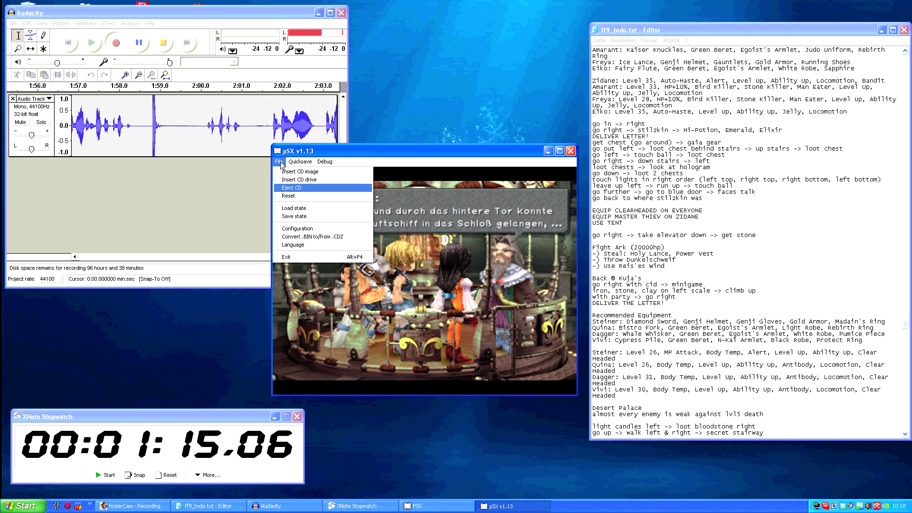
{"action": "left_click", "coordinate": [295, 216]}
{"action": "left_click_drag", "start_coordinate": [349, 321], "coordinate": [483, 325]}
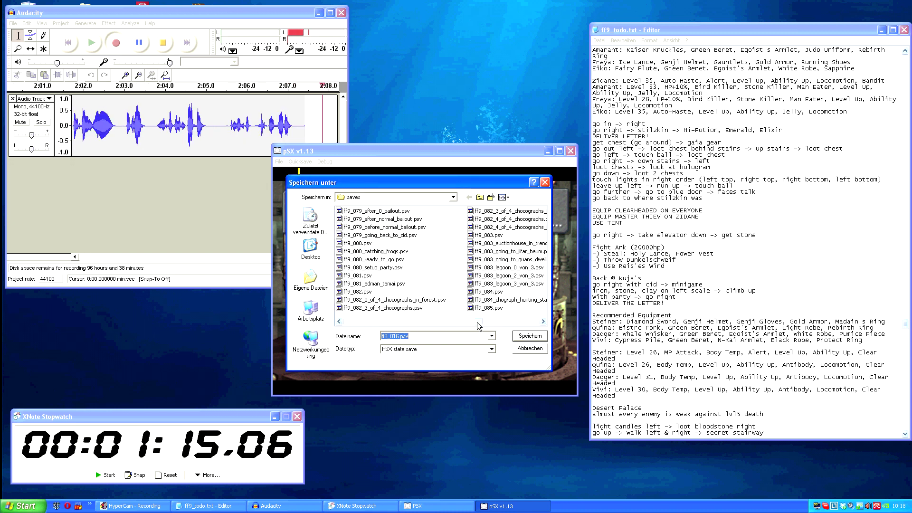
{"action": "left_click", "coordinate": [526, 352]}
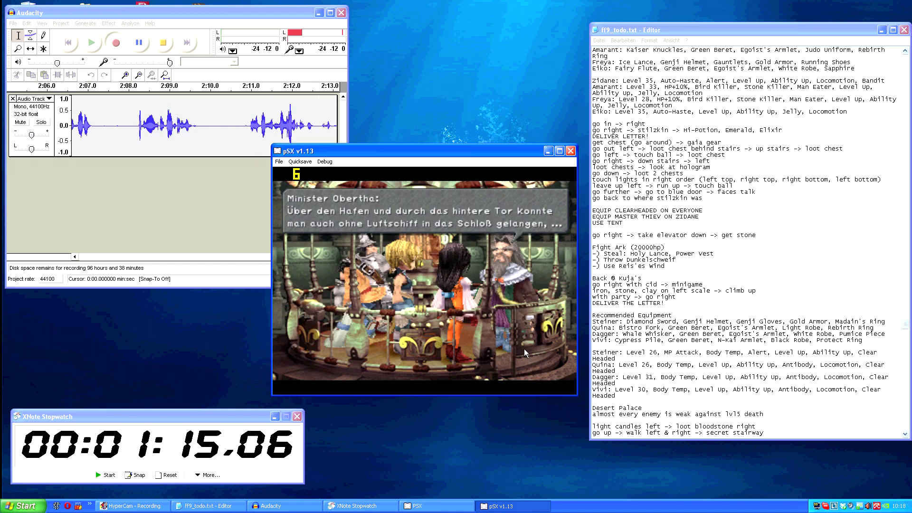
- Close the emulator and stop the audio recording in Audacity
{"action": "left_click", "coordinate": [571, 151]}
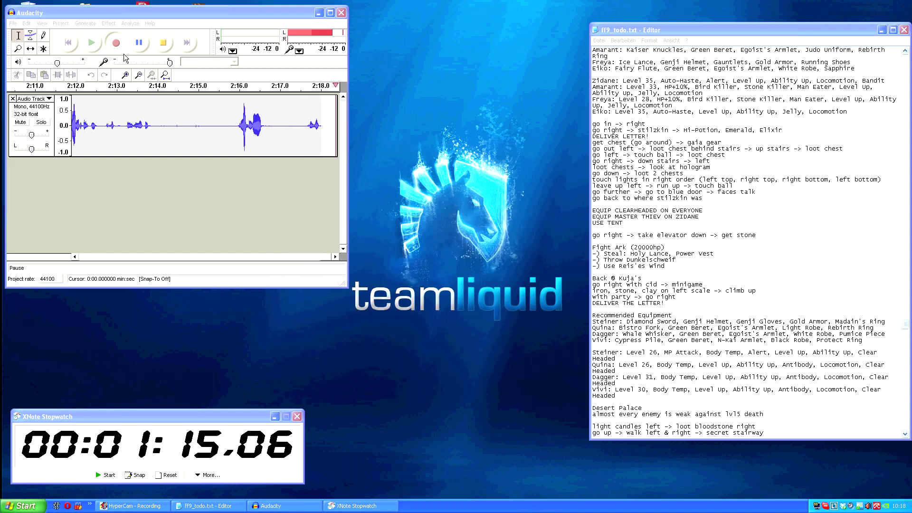
{"action": "left_click", "coordinate": [159, 42]}
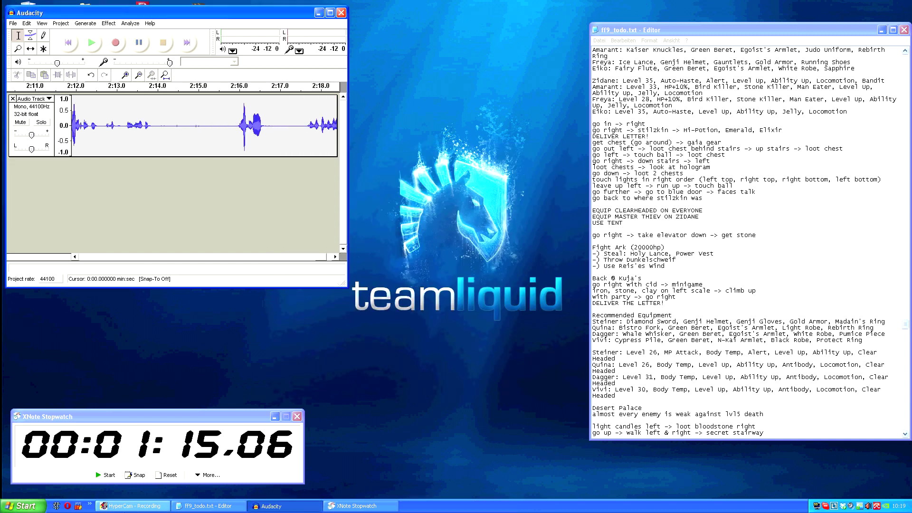
- Reset the stopwatch and close it
{"action": "left_click", "coordinate": [169, 476]}
{"action": "left_click", "coordinate": [297, 418]}
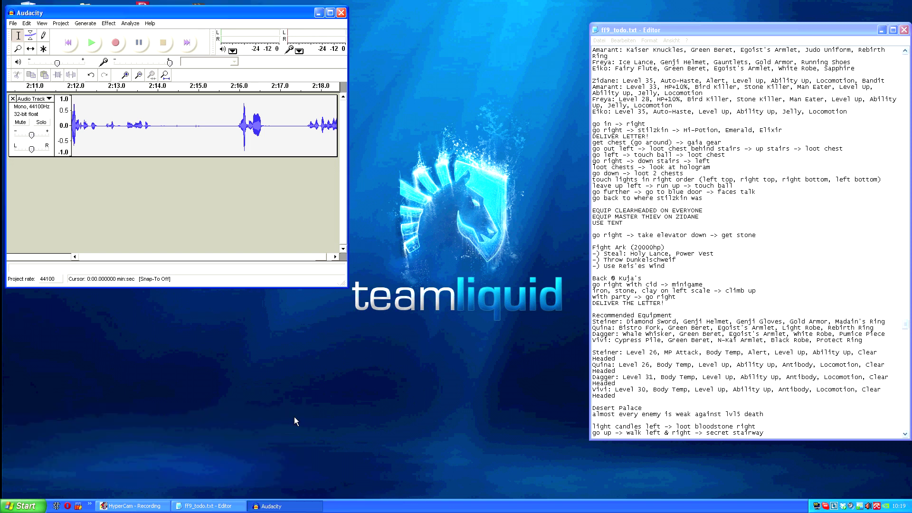
- Export the Audacity recording as test.wav into the tmpvid folder
{"action": "left_click", "coordinate": [13, 23]}
{"action": "left_click", "coordinate": [29, 91]}
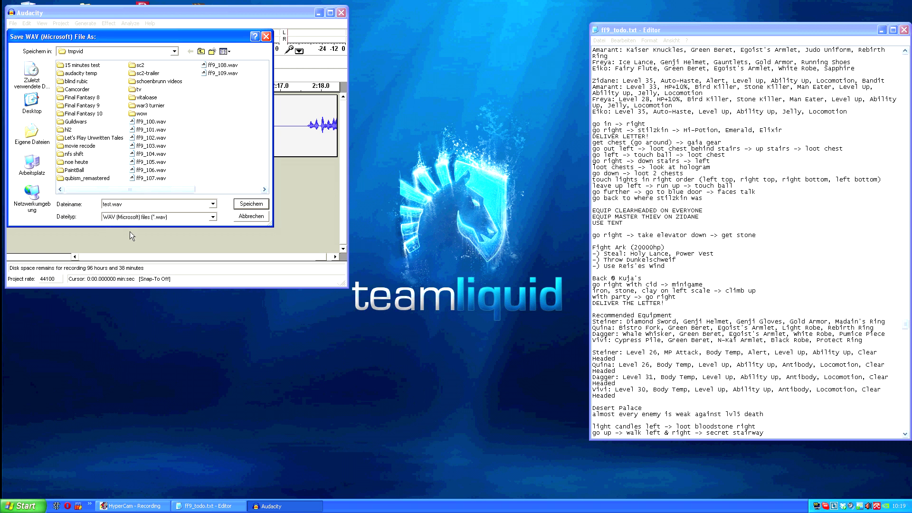
{"action": "left_click", "coordinate": [257, 205]}
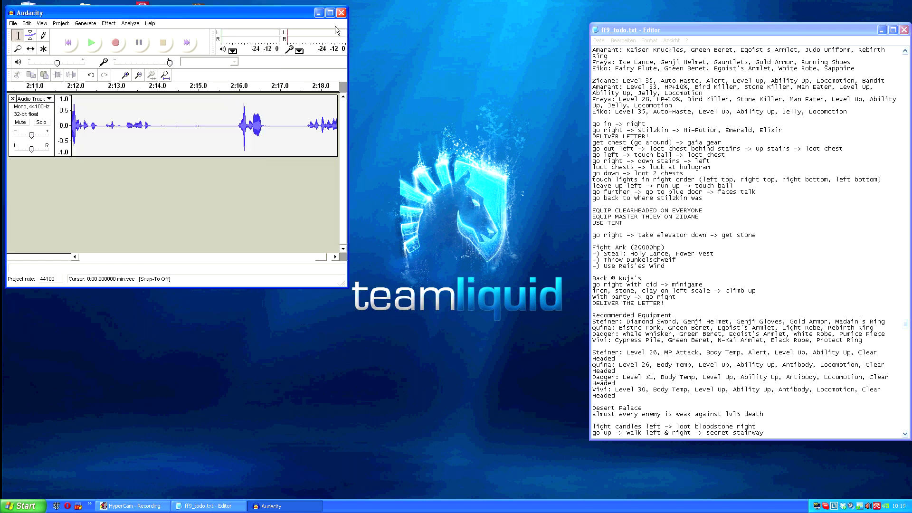
- Close Audacity without saving the project and close the ff9_todo.txt notes
{"action": "left_click", "coordinate": [340, 13]}
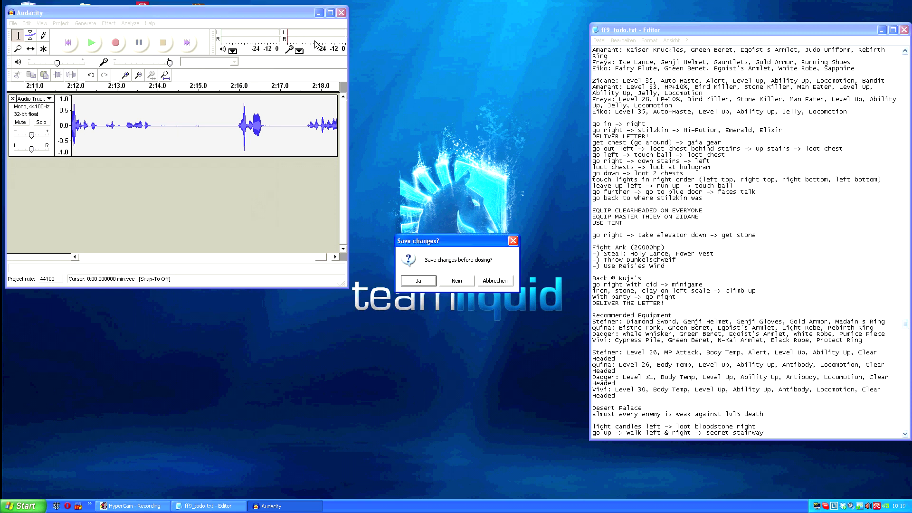
{"action": "left_click", "coordinate": [457, 281]}
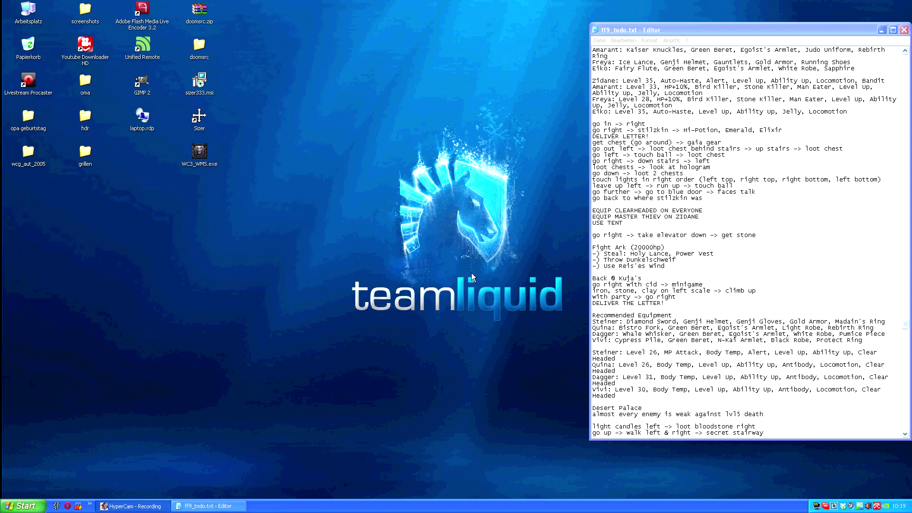
{"action": "left_click", "coordinate": [905, 29]}
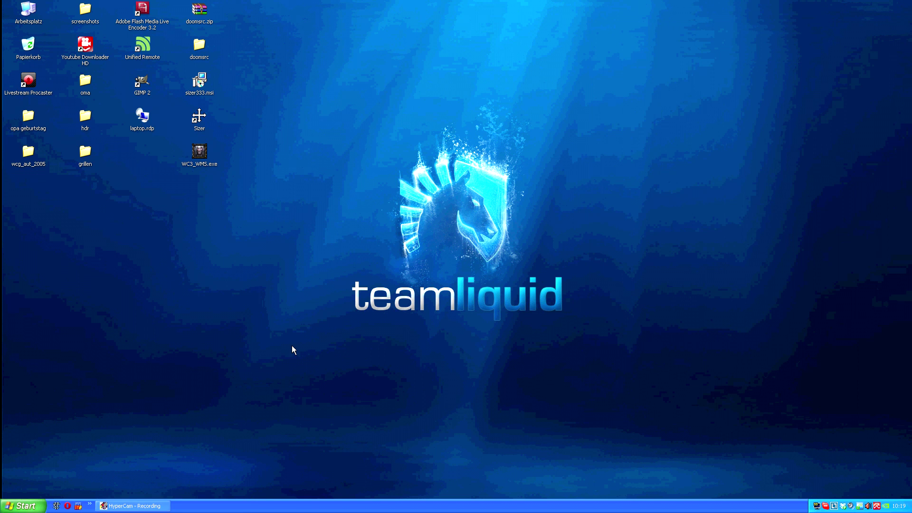
- Open the F:\tmpvid folder in the file explorer and inspect the newest psxfin video clips and test.wav
{"action": "key", "text": "super+e"}
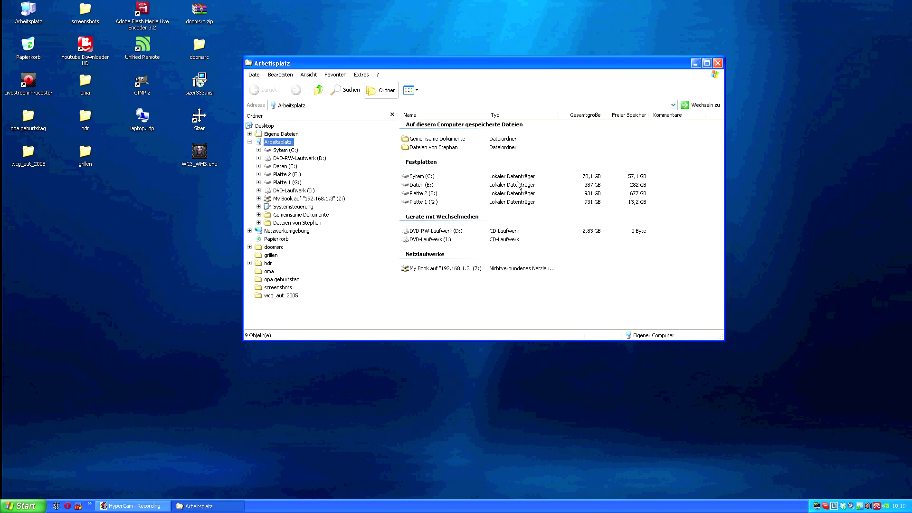
{"action": "double_click", "coordinate": [427, 195]}
{"action": "double_click", "coordinate": [421, 190]}
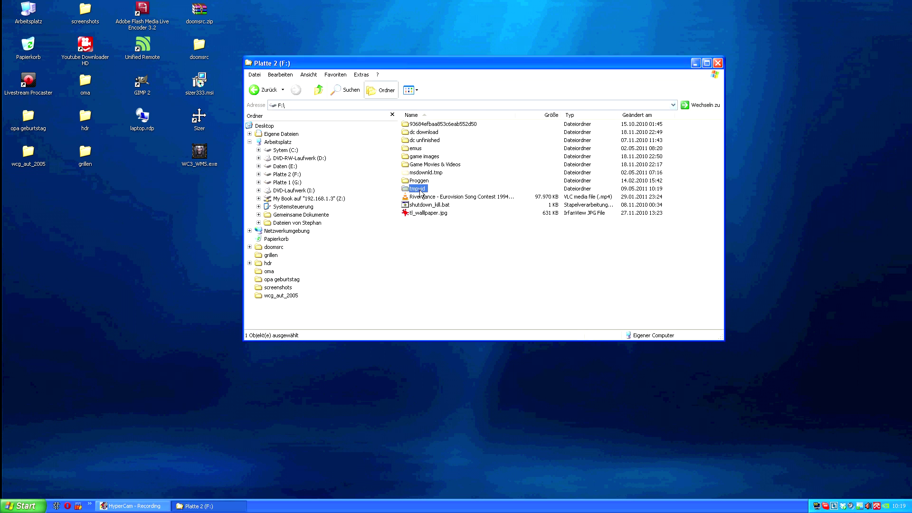
{"action": "scroll", "coordinate": [528, 212], "scroll_direction": "down", "scroll_amount": 20}
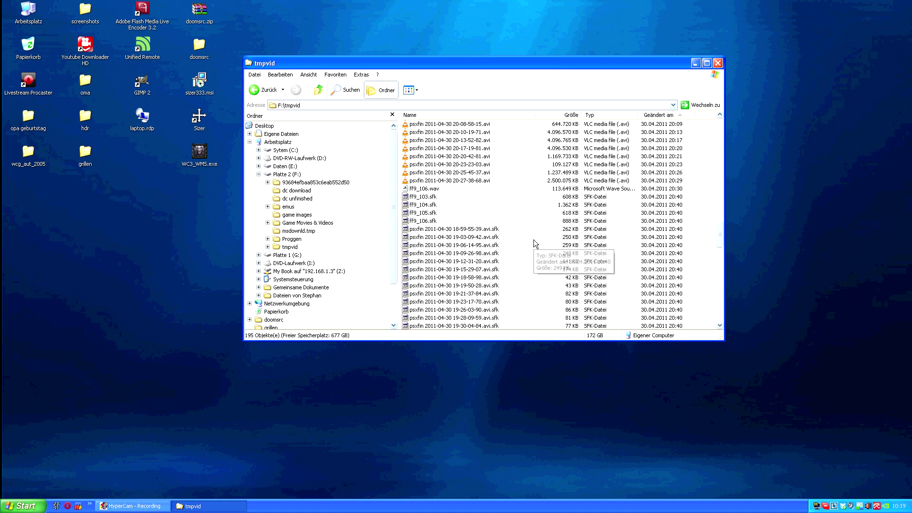
{"action": "left_click", "coordinate": [426, 309]}
{"action": "left_click", "coordinate": [426, 293]}
{"action": "left_click", "coordinate": [426, 310]}
{"action": "left_click", "coordinate": [425, 302]}
{"action": "left_click", "coordinate": [425, 310]}
{"action": "left_click", "coordinate": [425, 294]}
{"action": "left_click", "coordinate": [425, 310]}
{"action": "left_click", "coordinate": [424, 302]}
{"action": "left_click", "coordinate": [431, 295]}
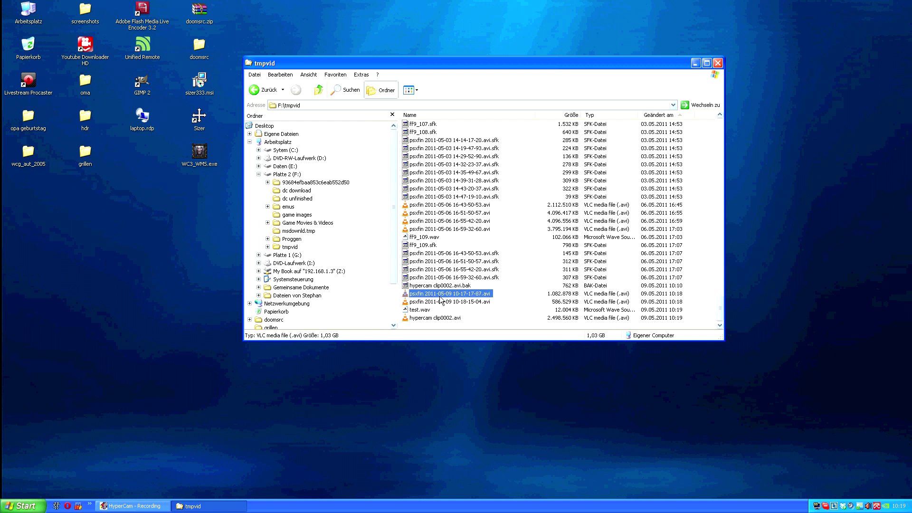
- Point out the two psxfin clips of 2011-05-09 and test.wav in turn as the files needed for editing
{"action": "left_click", "coordinate": [465, 303]}
{"action": "left_click", "coordinate": [453, 295]}
{"action": "left_click", "coordinate": [450, 303]}
{"action": "left_click", "coordinate": [433, 296]}
{"action": "left_click", "coordinate": [434, 303]}
{"action": "left_click", "coordinate": [433, 295]}
{"action": "left_click", "coordinate": [416, 311]}
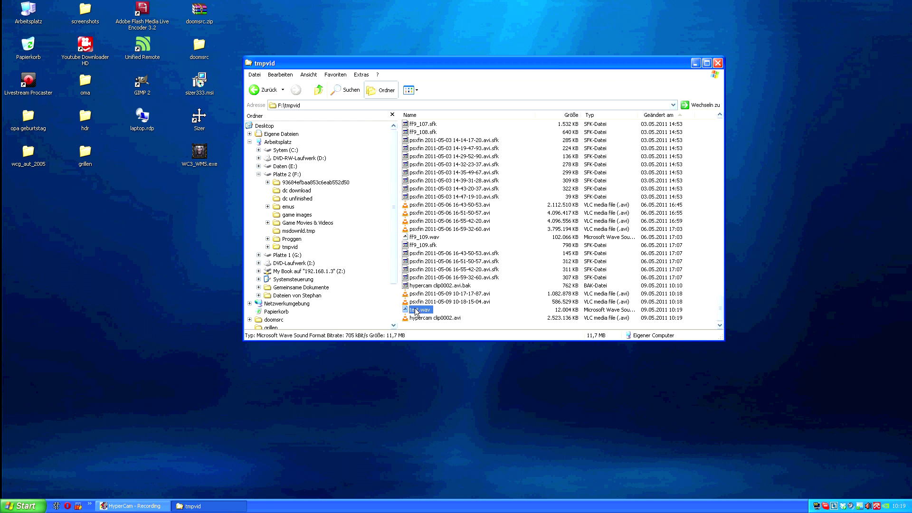
{"action": "left_click", "coordinate": [428, 295]}
{"action": "left_click", "coordinate": [428, 302]}
{"action": "left_click", "coordinate": [428, 295]}
{"action": "left_click", "coordinate": [425, 311]}
- Open Final Fantasy 9.vf from the Final Fantasy 9 folder inside tmpvid
{"action": "left_click_drag", "start_coordinate": [721, 316], "coordinate": [737, 128]}
{"action": "double_click", "coordinate": [427, 293]}
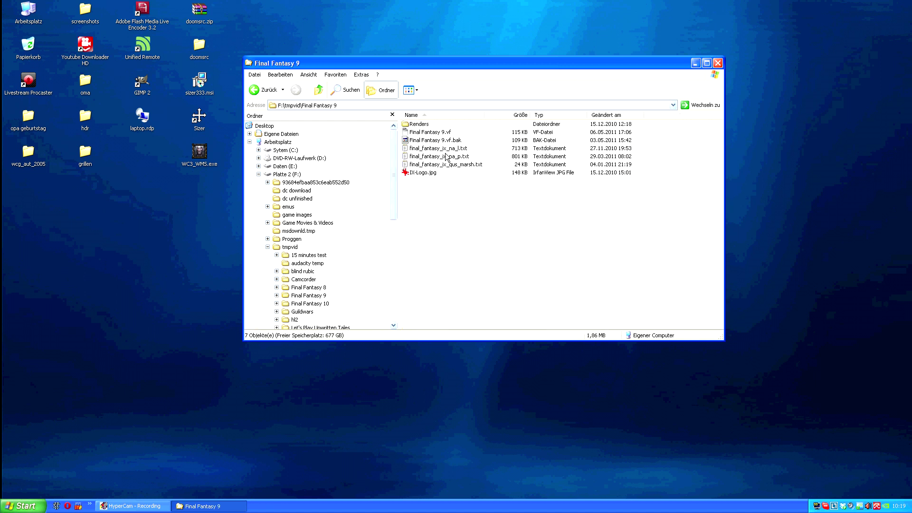
{"action": "left_click", "coordinate": [437, 133]}
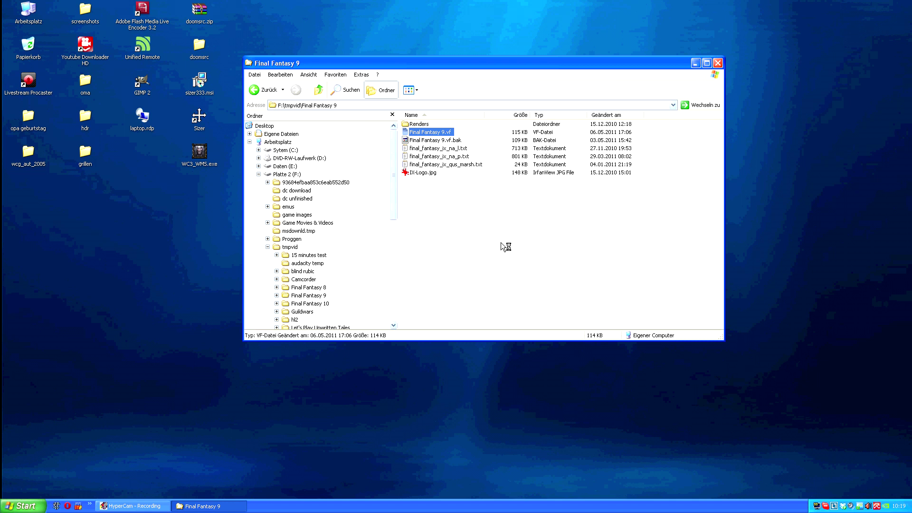
{"action": "key", "text": "Return"}
- Return to the tmpvid folder and look at hypercam clip0002.avi among the newest files
{"action": "key", "text": "BackSpace"}
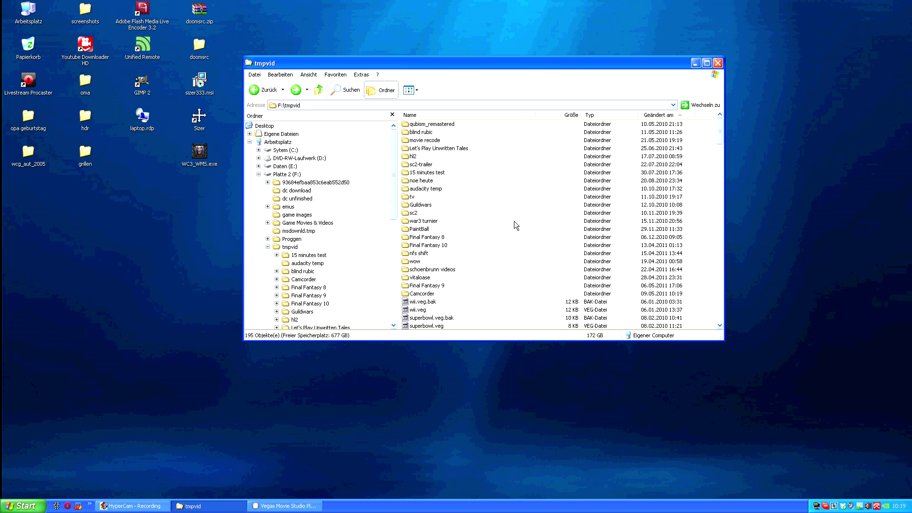
{"action": "scroll", "coordinate": [513, 227], "scroll_direction": "down", "scroll_amount": 15}
{"action": "left_click_drag", "start_coordinate": [720, 181], "coordinate": [726, 319]}
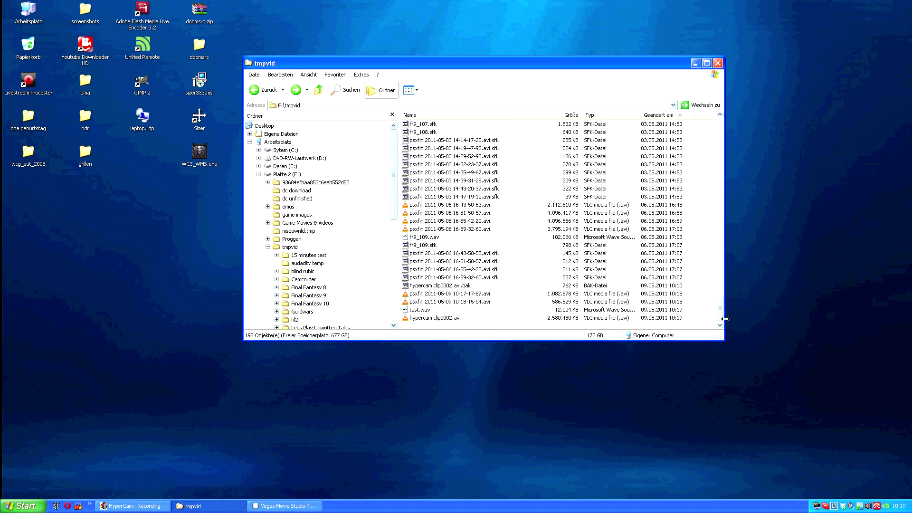
{"action": "left_click", "coordinate": [452, 320]}
{"action": "left_click", "coordinate": [488, 320]}
{"action": "left_click", "coordinate": [450, 319]}
{"action": "left_click", "coordinate": [500, 315]}
{"action": "left_click", "coordinate": [432, 319]}
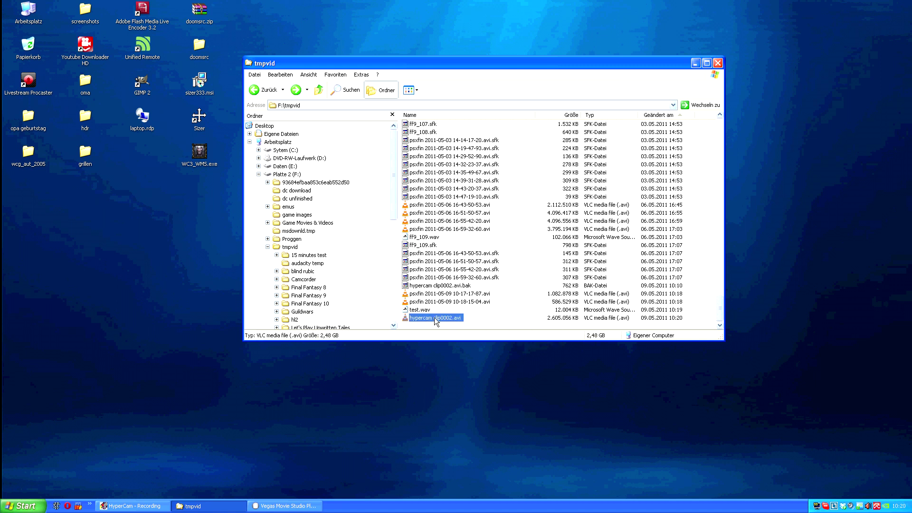
{"action": "left_click", "coordinate": [520, 317]}
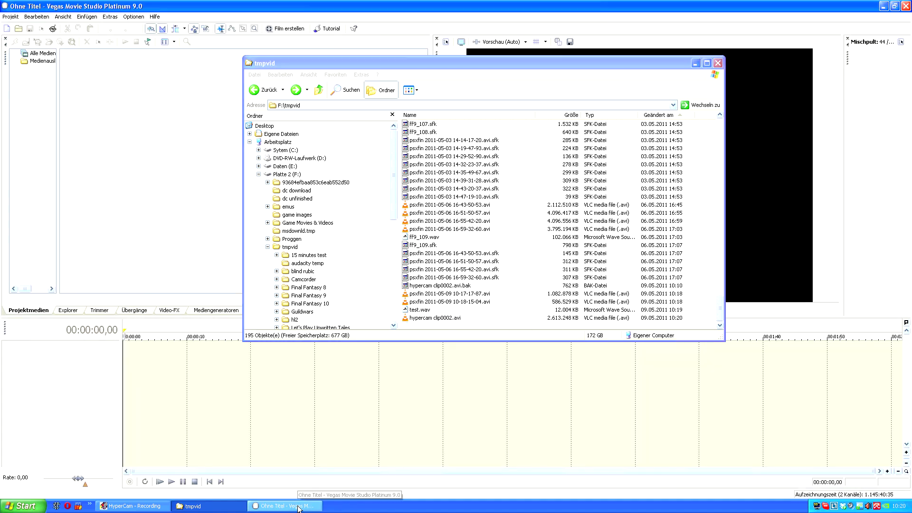
- Switch to Vegas Movie Studio and close the large timeline gaps by moving the last group, then the fourth and all following groups, earlier
{"action": "left_click", "coordinate": [604, 4]}
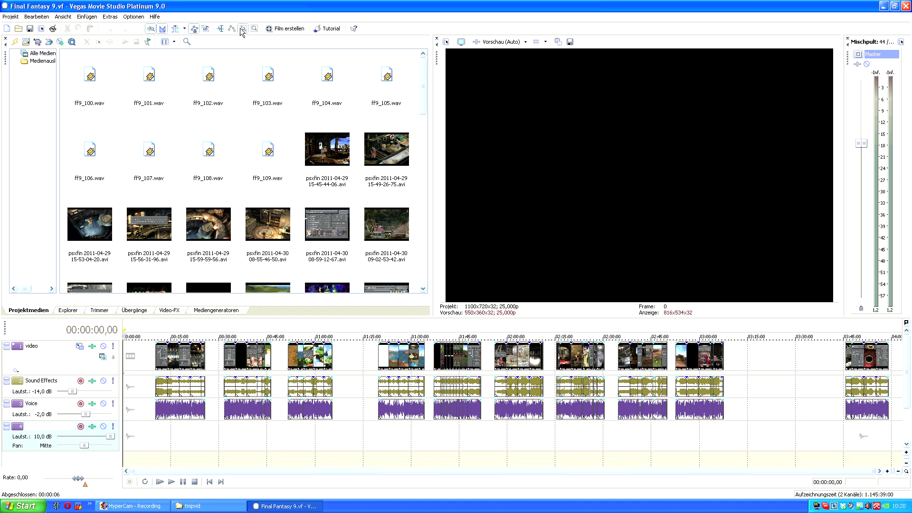
{"action": "left_click", "coordinate": [878, 457]}
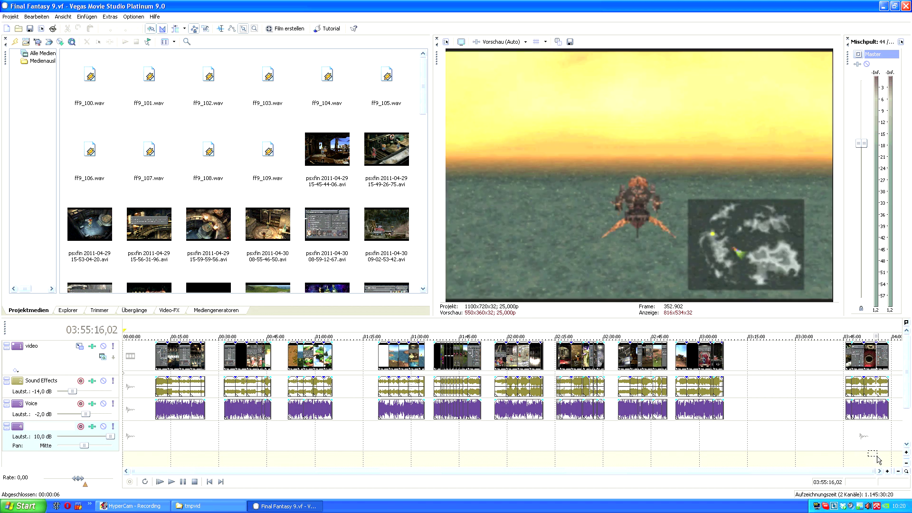
{"action": "left_click", "coordinate": [885, 460]}
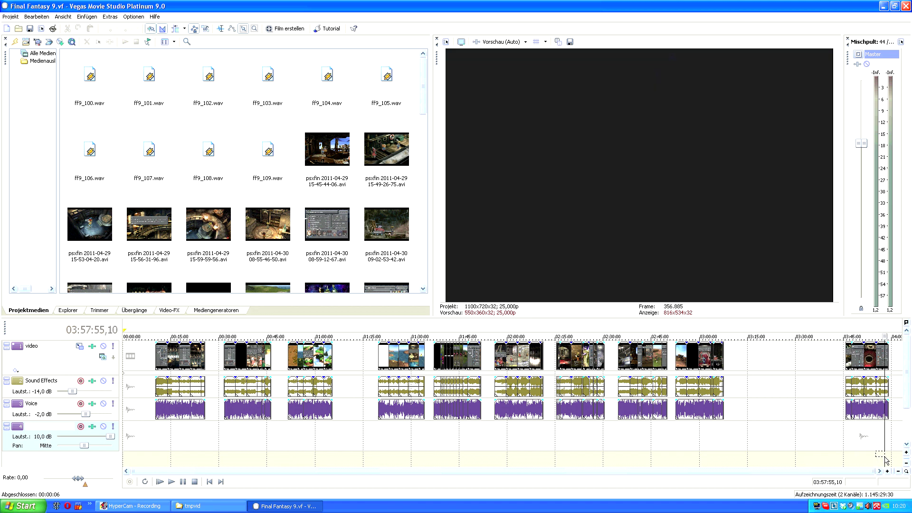
{"action": "scroll", "coordinate": [885, 460], "scroll_direction": "up", "scroll_amount": 3}
{"action": "left_click", "coordinate": [794, 456]}
{"action": "left_click", "coordinate": [772, 451]}
{"action": "scroll", "coordinate": [772, 450], "scroll_direction": "down", "scroll_amount": 3}
{"action": "left_click_drag", "start_coordinate": [898, 383], "coordinate": [713, 428]}
{"action": "left_click_drag", "start_coordinate": [867, 409], "coordinate": [452, 407]}
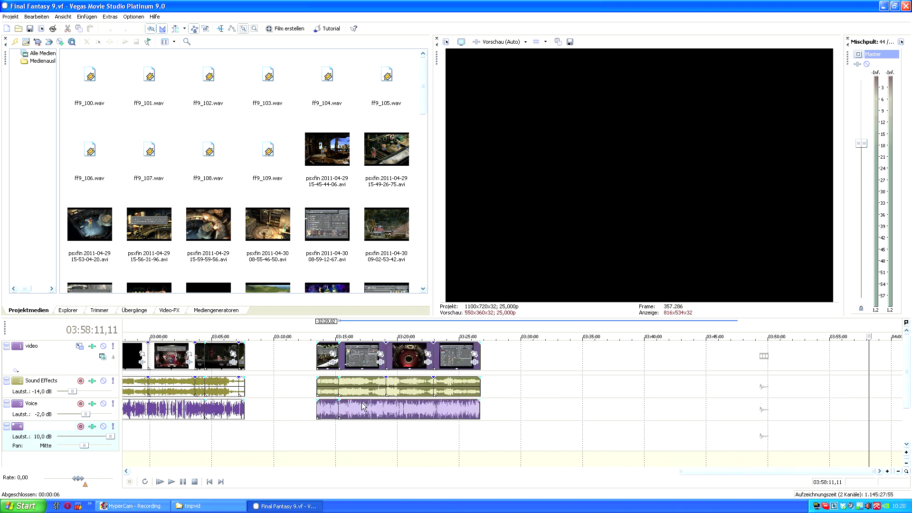
{"action": "scroll", "coordinate": [358, 407], "scroll_direction": "down", "scroll_amount": 5}
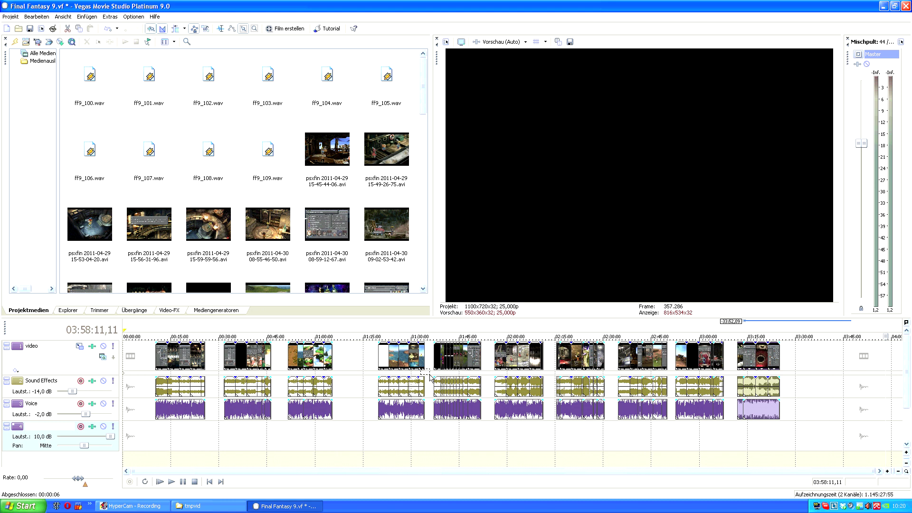
{"action": "left_click_drag", "start_coordinate": [840, 369], "coordinate": [359, 413]}
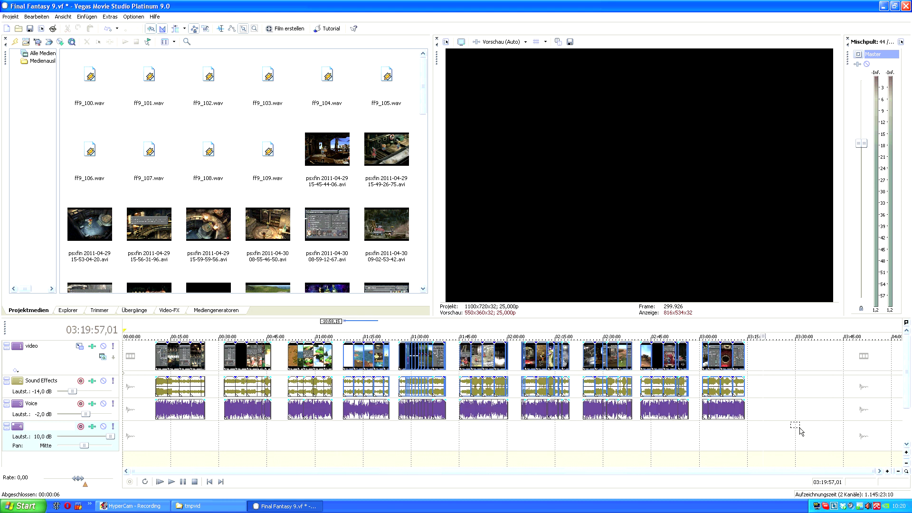
- Add the two psxfin 2011-05-09 clips from tmpvid to the timeline at about 03:35:22 and place test.wav beneath them on the Voice track
{"action": "left_click", "coordinate": [728, 446]}
{"action": "left_click", "coordinate": [805, 442]}
{"action": "left_click", "coordinate": [194, 506]}
{"action": "left_click_drag", "start_coordinate": [506, 295], "coordinate": [816, 387]}
{"action": "left_click_drag", "start_coordinate": [420, 310], "coordinate": [818, 415]}
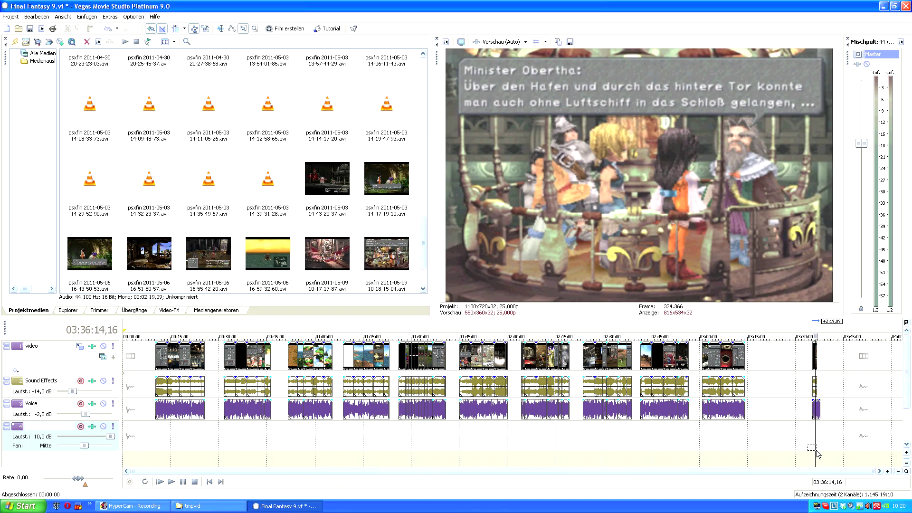
- Shift test.wav on the Voice track so its first sync spike lines up with the first new clip's start at 03:35:22,16
{"action": "scroll", "coordinate": [819, 454], "scroll_direction": "up", "scroll_amount": 10}
{"action": "left_click", "coordinate": [425, 460]}
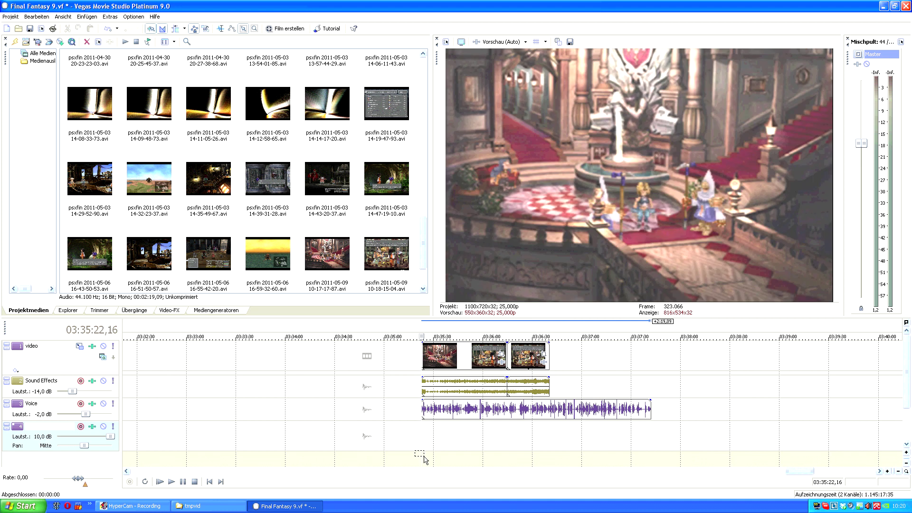
{"action": "scroll", "coordinate": [424, 460], "scroll_direction": "up", "scroll_amount": 5}
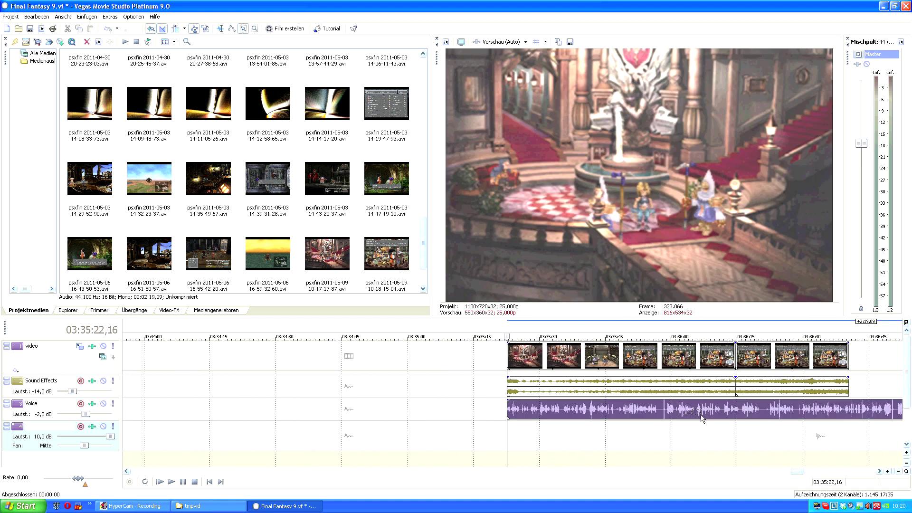
{"action": "scroll", "coordinate": [701, 418], "scroll_direction": "up", "scroll_amount": 6}
{"action": "scroll", "coordinate": [578, 417], "scroll_direction": "up", "scroll_amount": 5}
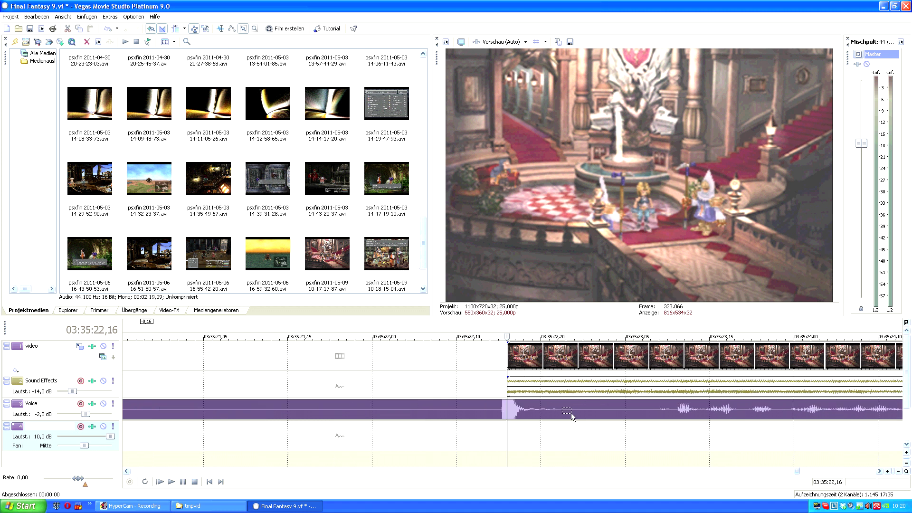
{"action": "scroll", "coordinate": [521, 373], "scroll_direction": "down", "scroll_amount": 1}
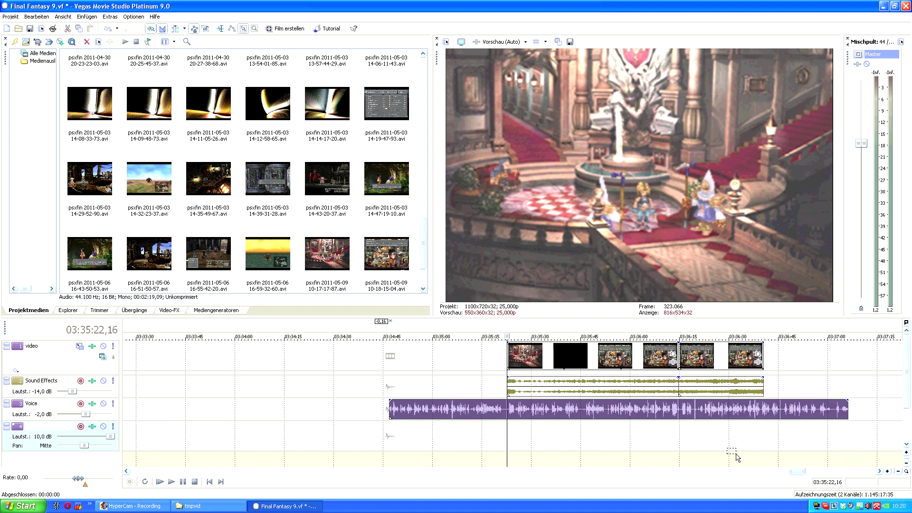
- Examine the Voice waveform around the second clip's sync spike and the end of the footage
{"action": "left_click", "coordinate": [693, 436]}
{"action": "scroll", "coordinate": [689, 435], "scroll_direction": "up", "scroll_amount": 5}
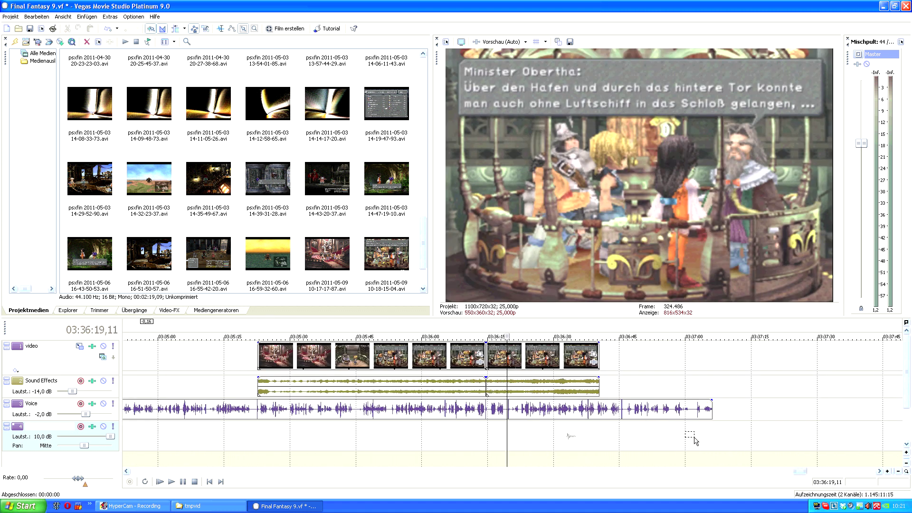
{"action": "scroll", "coordinate": [571, 440], "scroll_direction": "up", "scroll_amount": 2}
{"action": "left_click", "coordinate": [517, 412]}
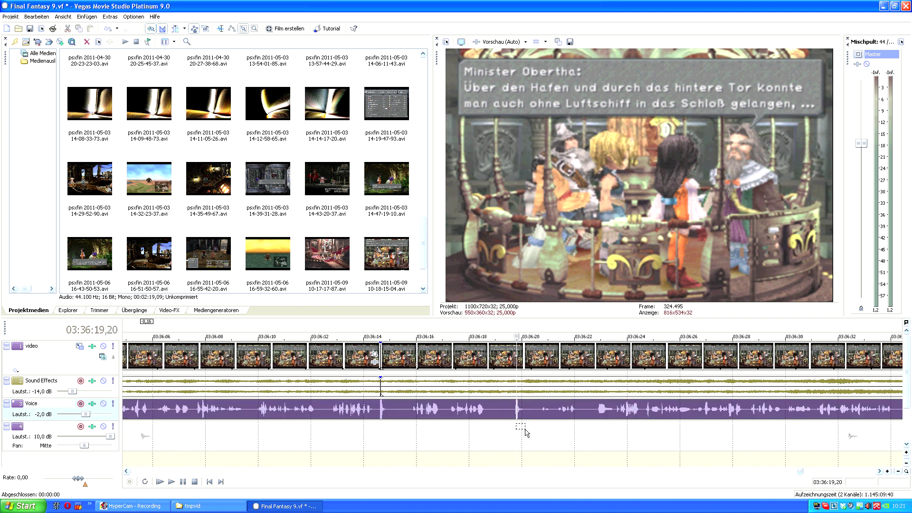
{"action": "scroll", "coordinate": [526, 433], "scroll_direction": "down", "scroll_amount": 6}
{"action": "left_click", "coordinate": [592, 433]}
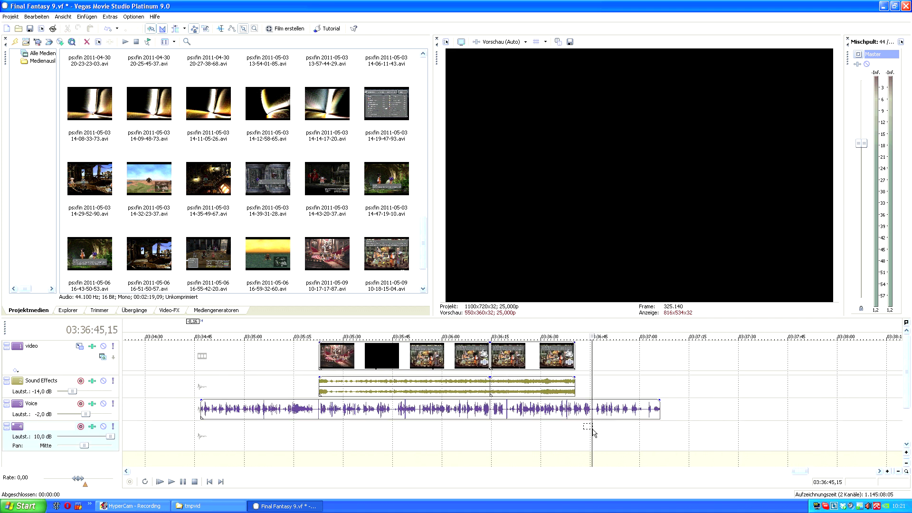
{"action": "scroll", "coordinate": [592, 432], "scroll_direction": "right", "scroll_amount": 6}
{"action": "scroll", "coordinate": [509, 432], "scroll_direction": "left", "scroll_amount": 5}
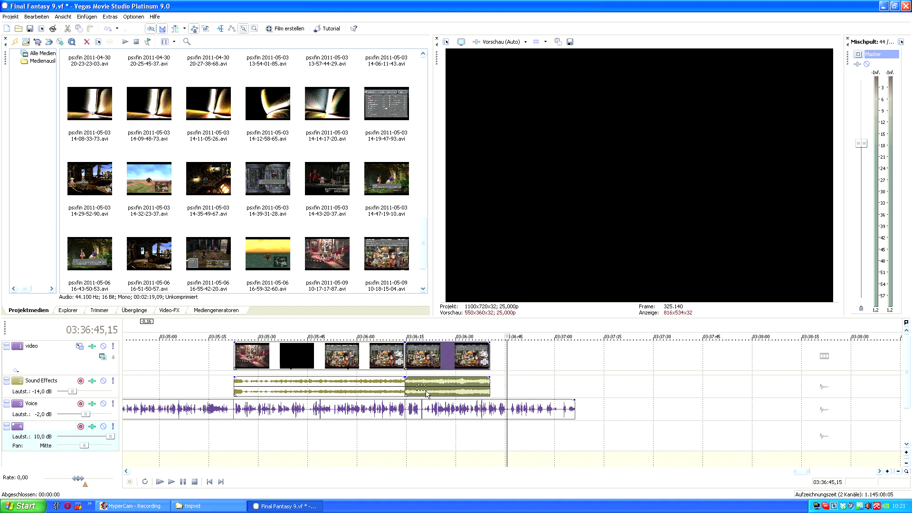
- Move the second new clip with its game sound so it starts at the second sync spike, at about 03:36:19,21
{"action": "left_click_drag", "start_coordinate": [427, 364], "coordinate": [551, 384]}
{"action": "scroll", "coordinate": [418, 440], "scroll_direction": "up", "scroll_amount": 3}
{"action": "scroll", "coordinate": [508, 429], "scroll_direction": "up", "scroll_amount": 4}
{"action": "scroll", "coordinate": [412, 430], "scroll_direction": "down", "scroll_amount": 4}
{"action": "scroll", "coordinate": [780, 431], "scroll_direction": "up", "scroll_amount": 9}
{"action": "scroll", "coordinate": [513, 422], "scroll_direction": "down", "scroll_amount": 9}
{"action": "scroll", "coordinate": [338, 433], "scroll_direction": "up", "scroll_amount": 10}
{"action": "scroll", "coordinate": [642, 385], "scroll_direction": "down", "scroll_amount": 2}
- Split the Voice audio just after the first sync spike and delete the part before the split
{"action": "left_click_drag", "start_coordinate": [641, 385], "coordinate": [603, 412]}
{"action": "scroll", "coordinate": [561, 392], "scroll_direction": "down", "scroll_amount": 3}
{"action": "scroll", "coordinate": [491, 435], "scroll_direction": "down", "scroll_amount": 3}
{"action": "scroll", "coordinate": [323, 436], "scroll_direction": "up", "scroll_amount": 3}
{"action": "scroll", "coordinate": [408, 435], "scroll_direction": "down", "scroll_amount": 2}
{"action": "scroll", "coordinate": [285, 436], "scroll_direction": "down", "scroll_amount": 3}
{"action": "scroll", "coordinate": [509, 444], "scroll_direction": "up", "scroll_amount": 3}
{"action": "scroll", "coordinate": [523, 458], "scroll_direction": "up", "scroll_amount": 4}
{"action": "scroll", "coordinate": [541, 461], "scroll_direction": "down", "scroll_amount": 5}
{"action": "scroll", "coordinate": [427, 452], "scroll_direction": "up", "scroll_amount": 10}
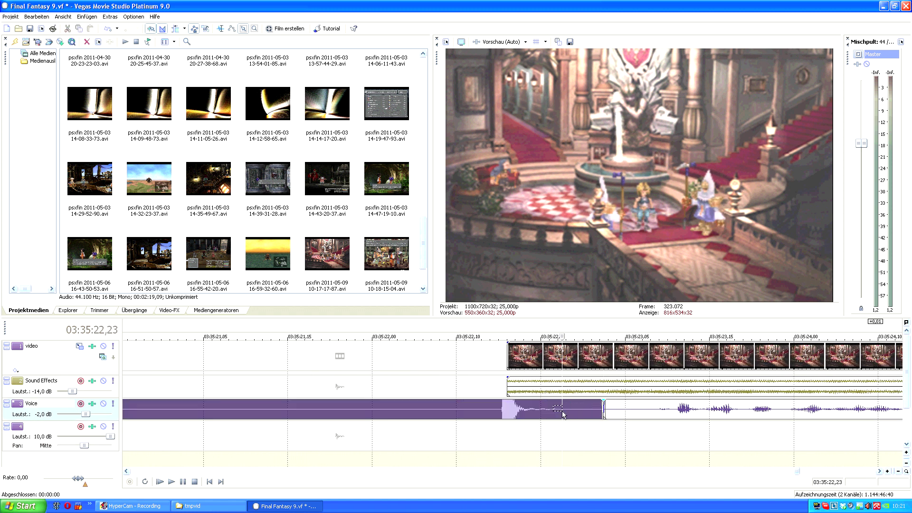
- With the normal edit tool, give the first new clip's video and game sound fade-ins of about one second
{"action": "left_click", "coordinate": [221, 28]}
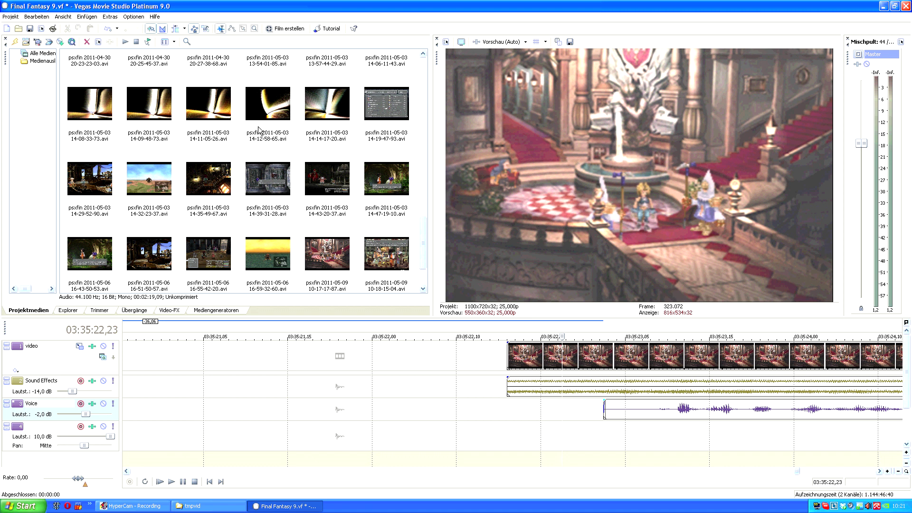
{"action": "left_click_drag", "start_coordinate": [510, 343], "coordinate": [713, 344]}
{"action": "left_click_drag", "start_coordinate": [514, 378], "coordinate": [739, 378]}
- Split the Voice audio at 03:36:14,11 near the first clip's end and delete the commentary over the gap between the clips
{"action": "scroll", "coordinate": [643, 435], "scroll_direction": "down", "scroll_amount": 10}
{"action": "left_click", "coordinate": [619, 440]}
{"action": "scroll", "coordinate": [618, 440], "scroll_direction": "up", "scroll_amount": 8}
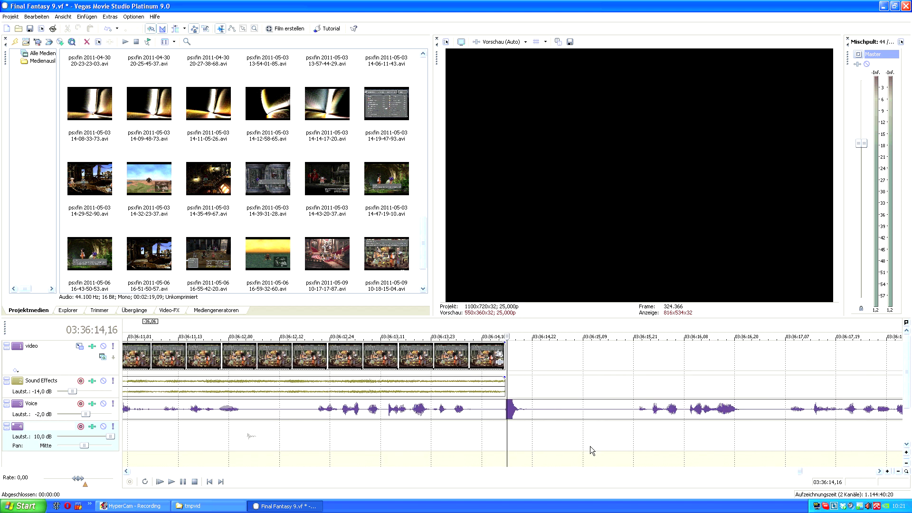
{"action": "scroll", "coordinate": [669, 421], "scroll_direction": "down", "scroll_amount": 8}
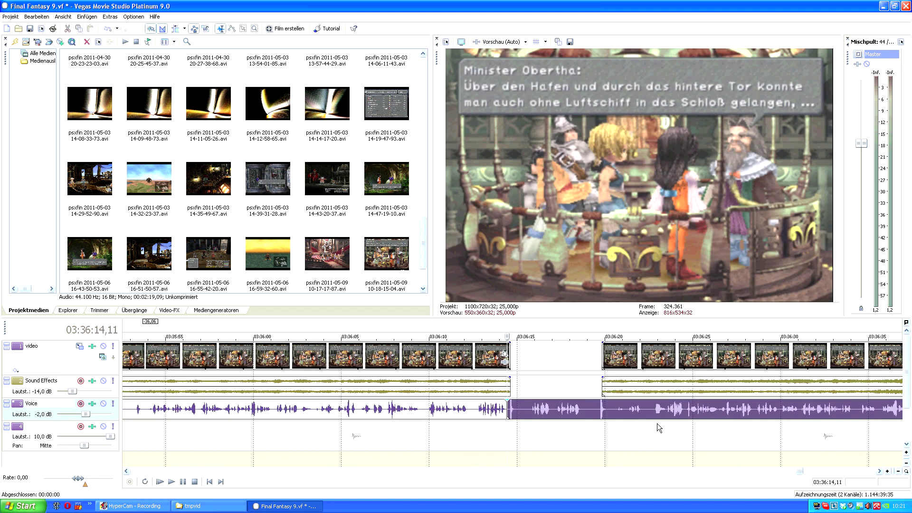
{"action": "left_click", "coordinate": [585, 411]}
{"action": "left_click", "coordinate": [576, 433]}
{"action": "key", "text": "Delete"}
- Remove the remaining Voice fragment with the sync spike at the start of the second new clip
{"action": "left_click", "coordinate": [506, 430]}
{"action": "scroll", "coordinate": [506, 429], "scroll_direction": "right", "scroll_amount": 1}
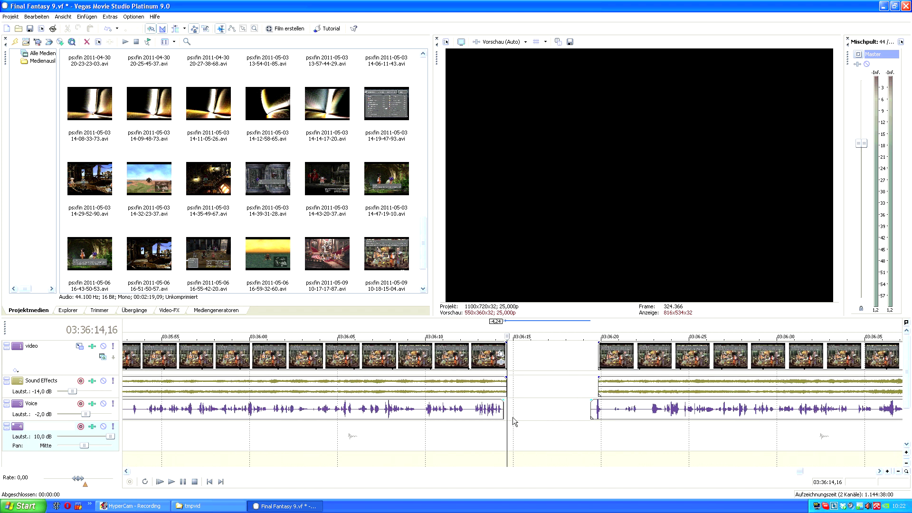
{"action": "left_click", "coordinate": [599, 429]}
{"action": "scroll", "coordinate": [597, 429], "scroll_direction": "up", "scroll_amount": 6}
{"action": "left_click", "coordinate": [579, 411]}
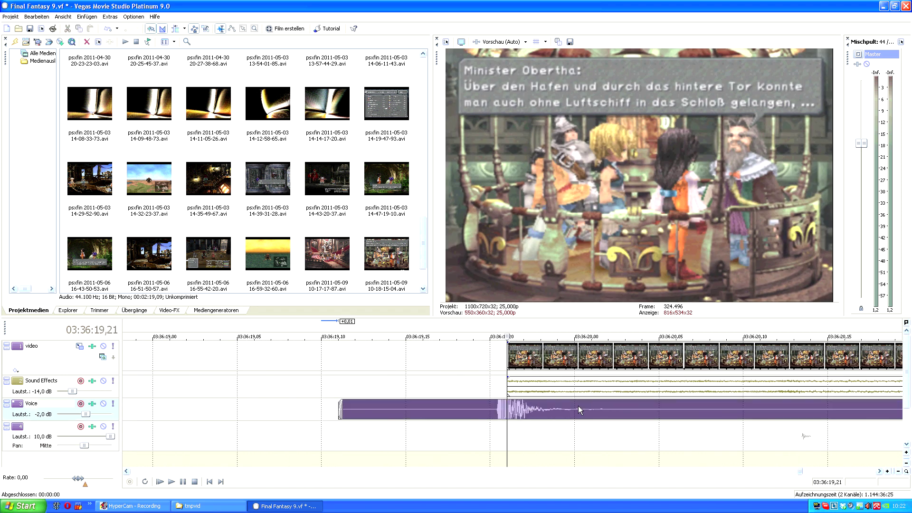
{"action": "key", "text": "Delete"}
- Move the second clip with its game sound and commentary back against the first clip, overlapping them slightly to create short crossfades
{"action": "scroll", "coordinate": [564, 382], "scroll_direction": "down", "scroll_amount": 2}
{"action": "scroll", "coordinate": [589, 423], "scroll_direction": "down", "scroll_amount": 3}
{"action": "left_click", "coordinate": [509, 425]}
{"action": "scroll", "coordinate": [512, 425], "scroll_direction": "up", "scroll_amount": 2}
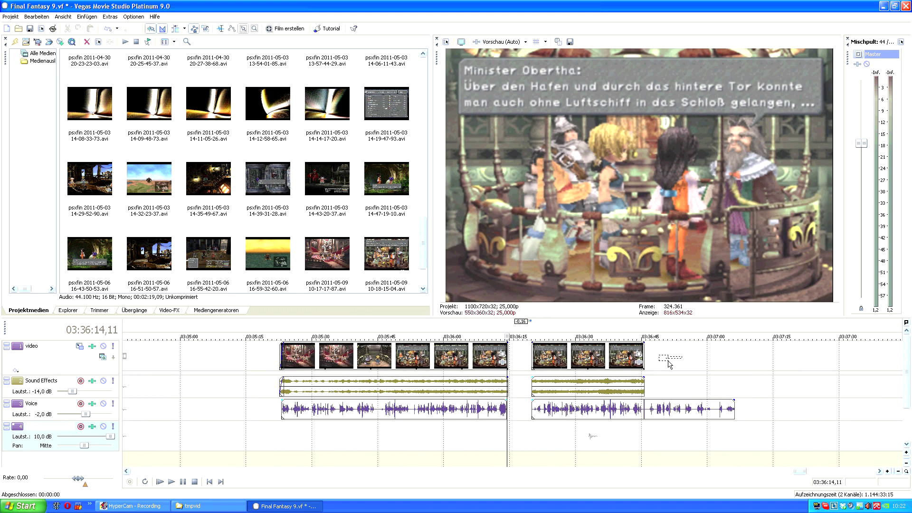
{"action": "left_click", "coordinate": [545, 415]}
{"action": "left_click_drag", "start_coordinate": [545, 414], "coordinate": [520, 414]}
{"action": "scroll", "coordinate": [624, 384], "scroll_direction": "up", "scroll_amount": 5}
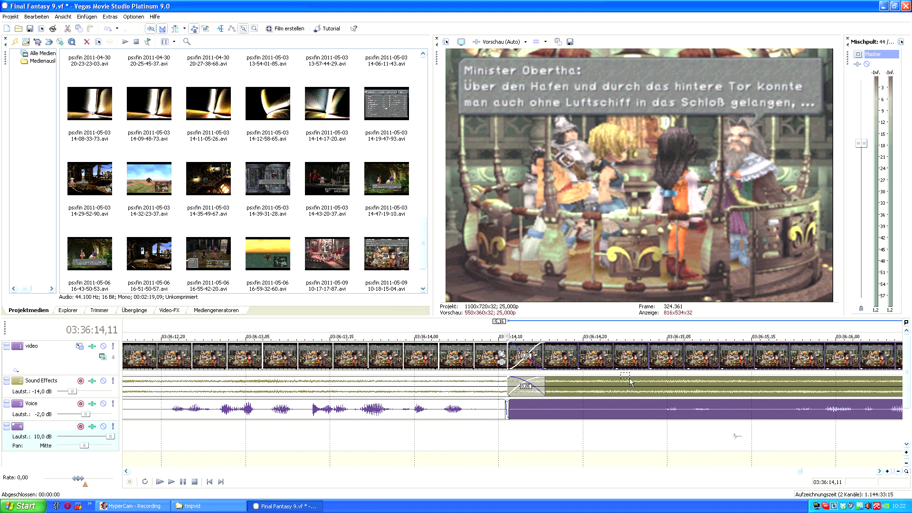
{"action": "left_click_drag", "start_coordinate": [636, 374], "coordinate": [631, 369]}
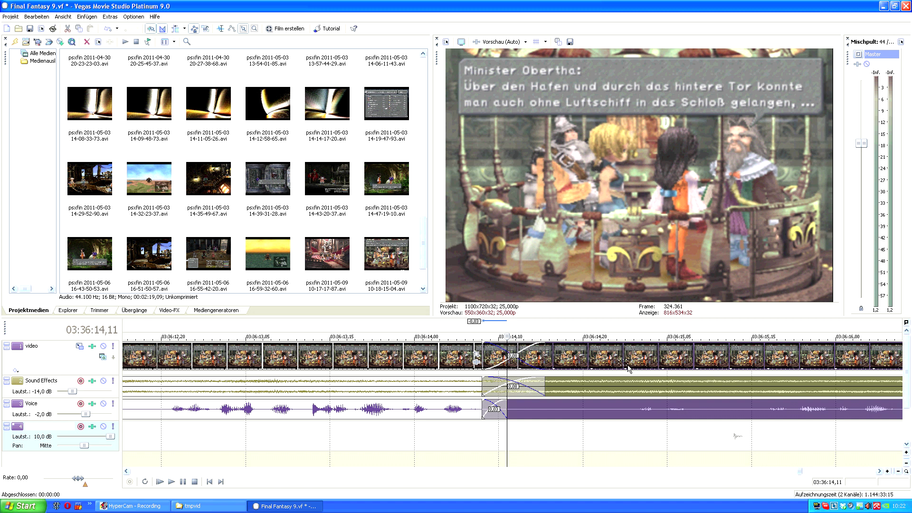
{"action": "left_click", "coordinate": [457, 443]}
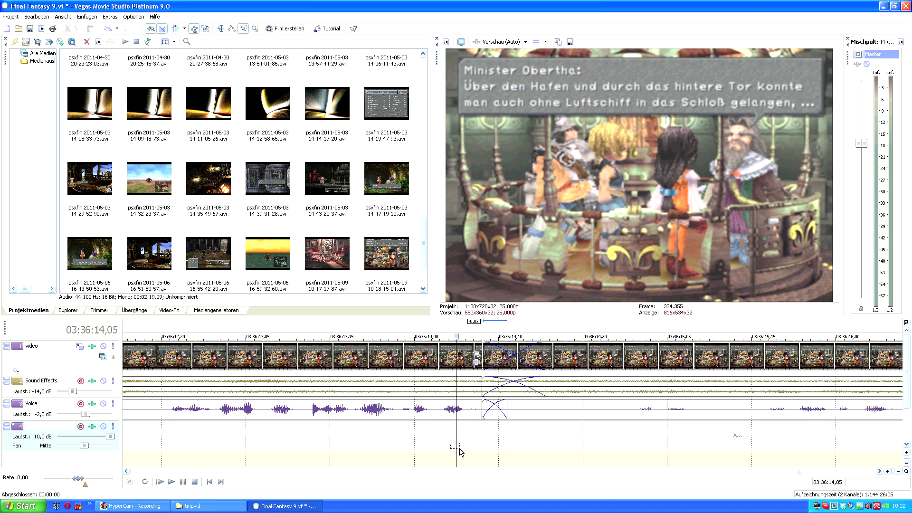
- Split the Voice audio at 03:36:39,16 just before the final sync spike, delete the remainder, and return to the normal edit tool
{"action": "scroll", "coordinate": [668, 449], "scroll_direction": "down", "scroll_amount": 3}
{"action": "scroll", "coordinate": [667, 449], "scroll_direction": "up", "scroll_amount": 2}
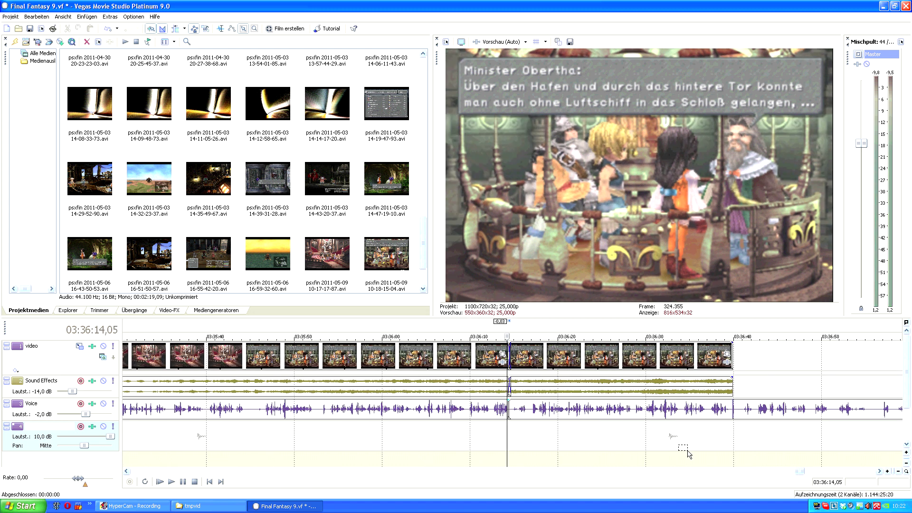
{"action": "left_click", "coordinate": [533, 413]}
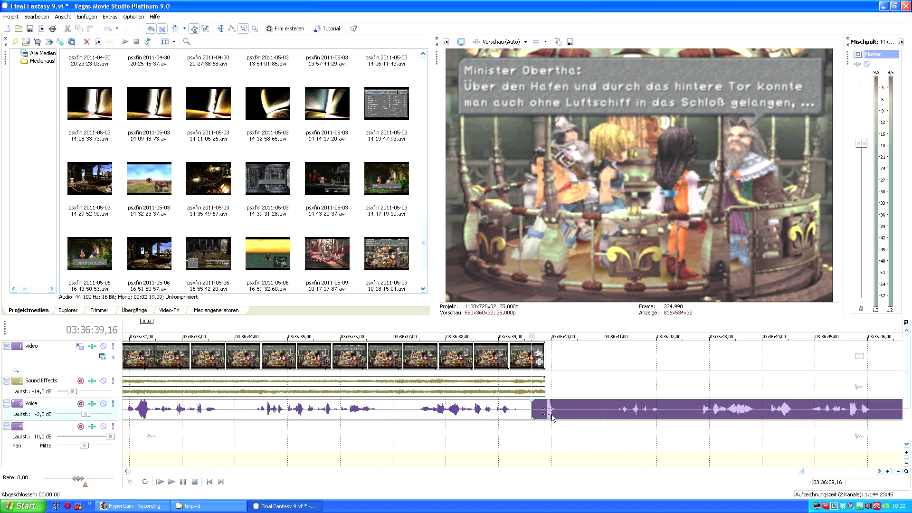
{"action": "left_click", "coordinate": [553, 412]}
{"action": "key", "text": "Delete"}
{"action": "left_click", "coordinate": [220, 28]}
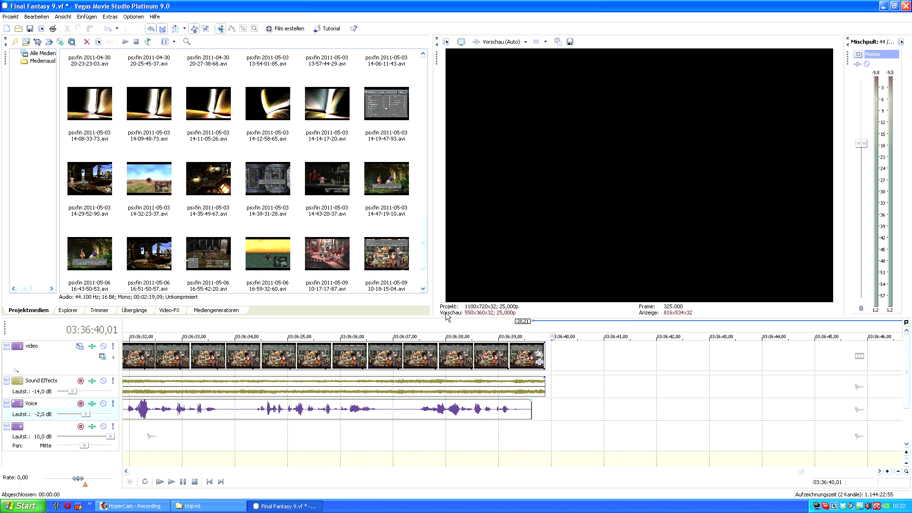
- Add short fade-outs to the end of the last video clip and its Sound Effects audio
{"action": "left_click", "coordinate": [545, 341]}
{"action": "left_click_drag", "start_coordinate": [547, 343], "coordinate": [457, 340]}
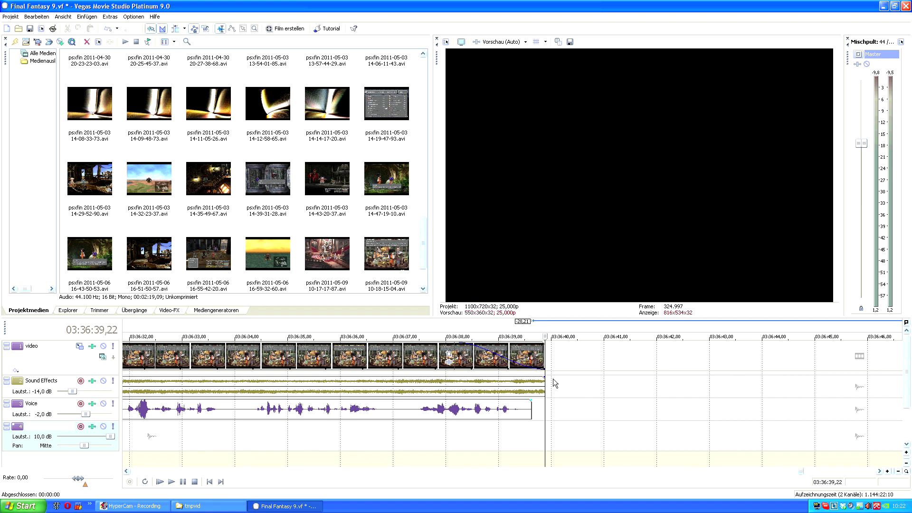
{"action": "left_click_drag", "start_coordinate": [544, 377], "coordinate": [461, 381]}
- Select the time range from 03:35:22,16 to 03:36:39,22, covering the two newly added clips
{"action": "scroll", "coordinate": [461, 381], "scroll_direction": "down", "scroll_amount": 4}
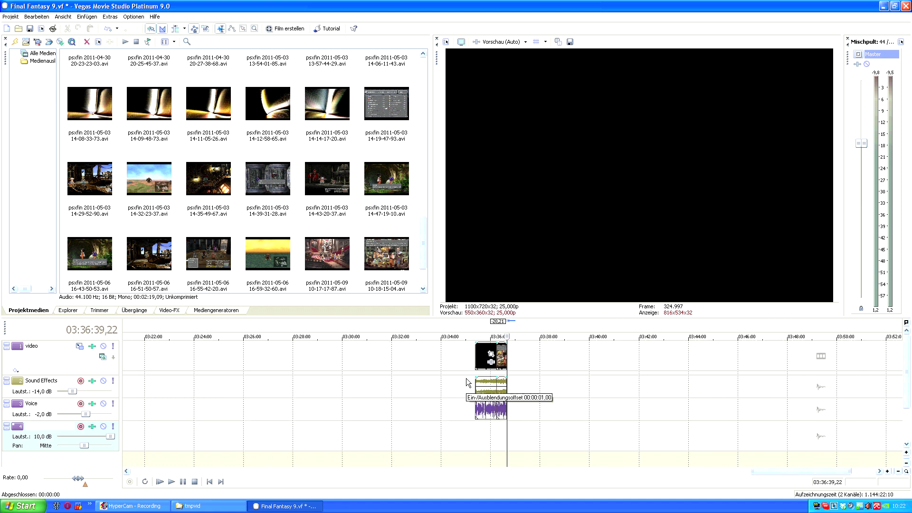
{"action": "left_click_drag", "start_coordinate": [466, 331], "coordinate": [516, 322]}
{"action": "scroll", "coordinate": [483, 352], "scroll_direction": "down", "scroll_amount": 3}
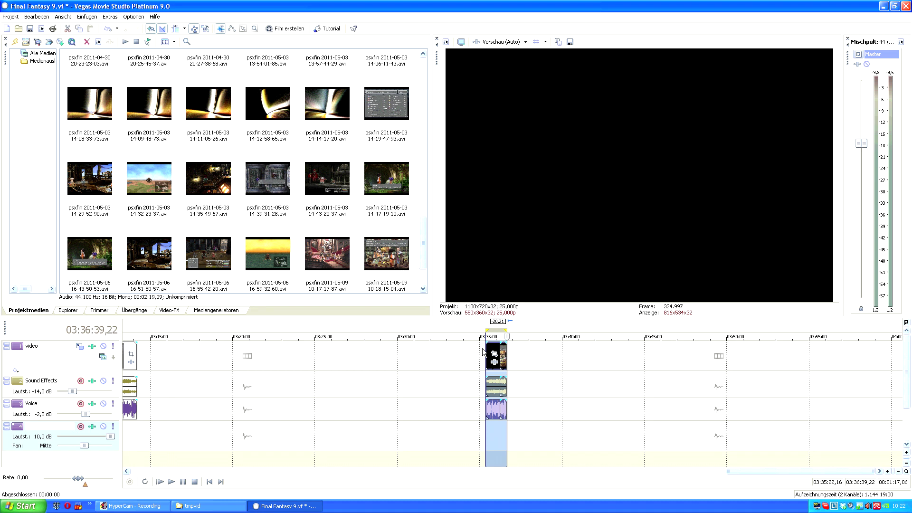
- Open the Render As settings and name the output file on drive Z: "Final Fantasy 9 - test.mp4"
{"action": "left_click", "coordinate": [11, 16]}
{"action": "left_click", "coordinate": [24, 94]}
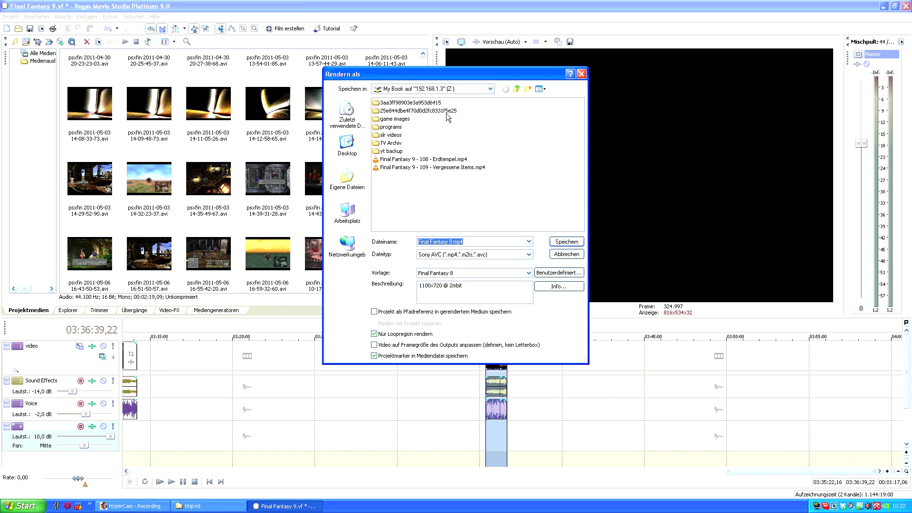
{"action": "left_click", "coordinate": [443, 167]}
{"action": "left_click", "coordinate": [449, 242]}
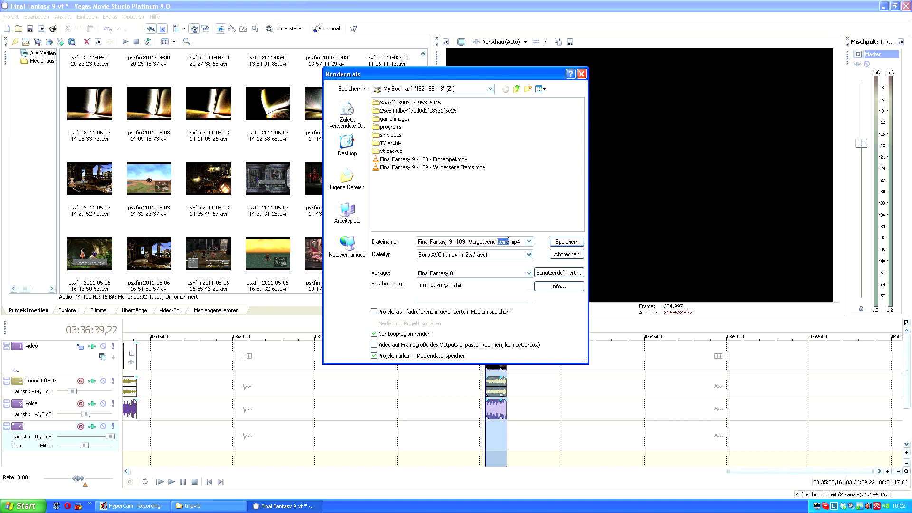
{"action": "left_click_drag", "start_coordinate": [509, 242], "coordinate": [394, 239]}
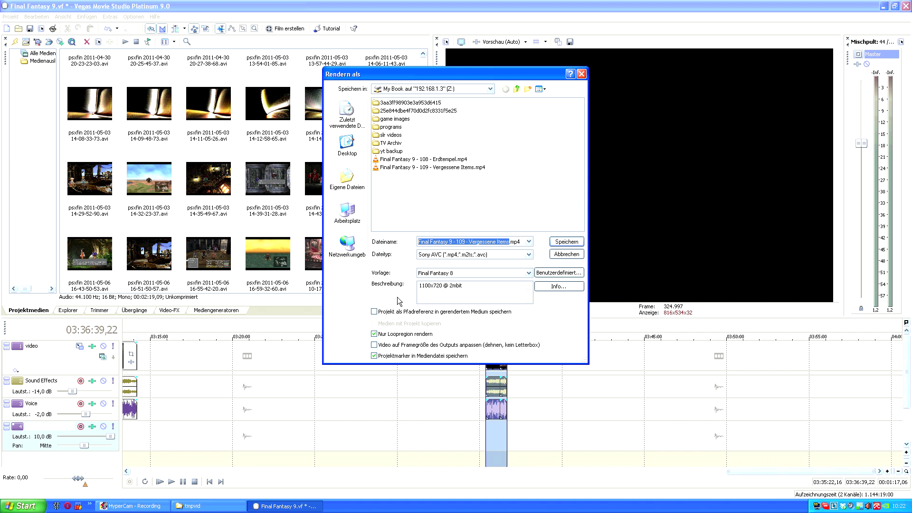
{"action": "left_click", "coordinate": [460, 243]}
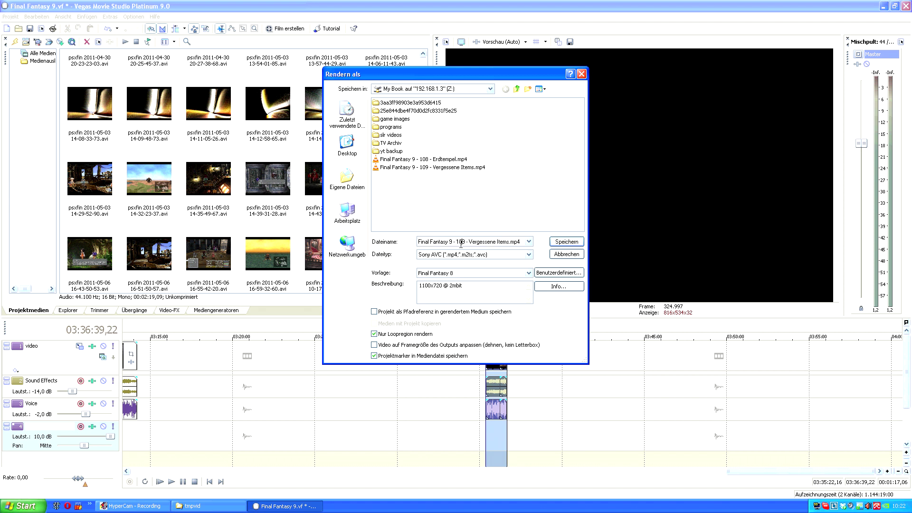
{"action": "left_click_drag", "start_coordinate": [457, 242], "coordinate": [508, 243]}
{"action": "type", "text": "test"}
- Review the Final Fantasy 8 template's custom video settings, including frame size, frame rate, field order and bitrate, and accept them without changes
{"action": "left_click", "coordinate": [472, 273]}
{"action": "left_click", "coordinate": [461, 273]}
{"action": "left_click", "coordinate": [559, 273]}
{"action": "left_click", "coordinate": [405, 312]}
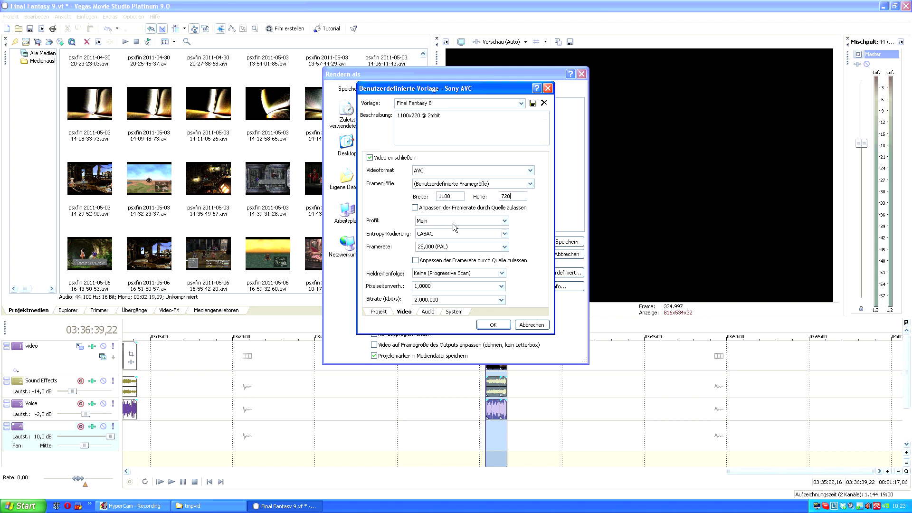
{"action": "left_click", "coordinate": [428, 248]}
{"action": "left_click", "coordinate": [429, 300]}
{"action": "left_click", "coordinate": [434, 274]}
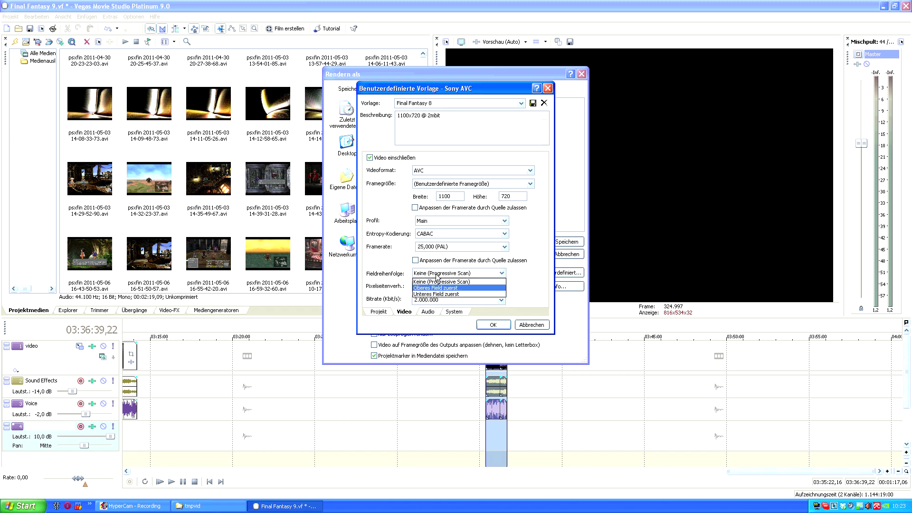
{"action": "left_click", "coordinate": [434, 275]}
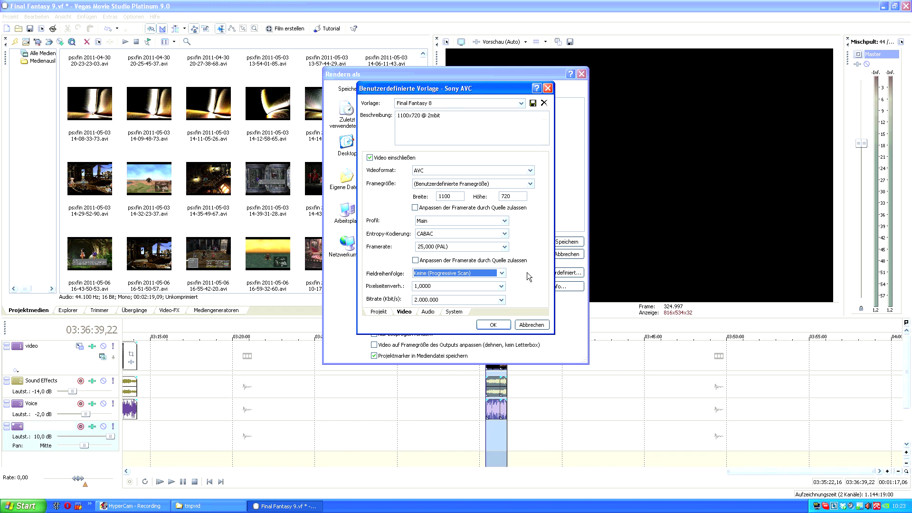
{"action": "left_click", "coordinate": [500, 326]}
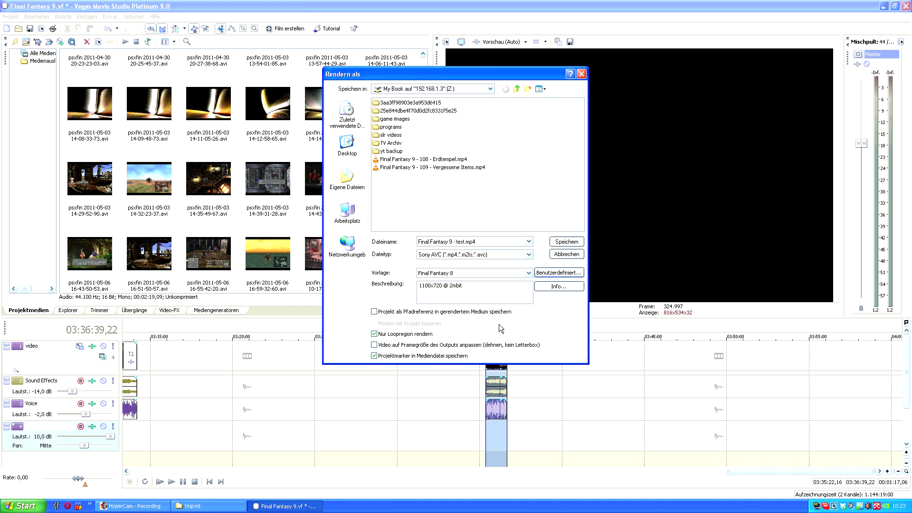
- Start rendering the selected region with the Final Fantasy 8 template and cancel the render
{"action": "left_click", "coordinate": [567, 243]}
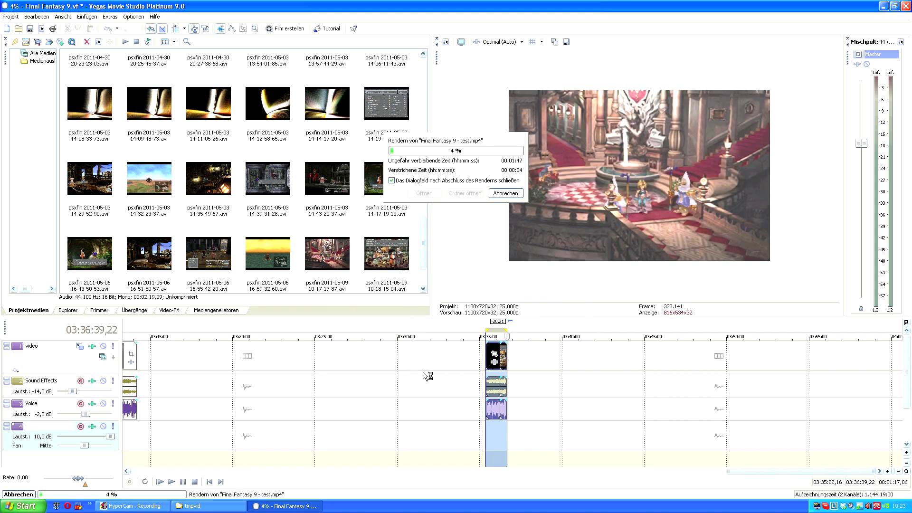
{"action": "left_click", "coordinate": [506, 193]}
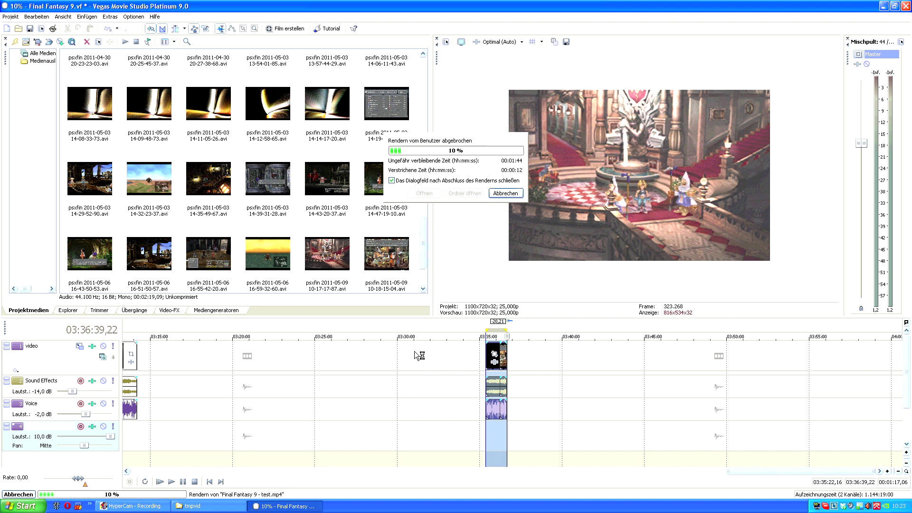
- Close Vegas Movie Studio without saving the changes to the Final Fantasy 9 project
{"action": "left_click", "coordinate": [906, 6]}
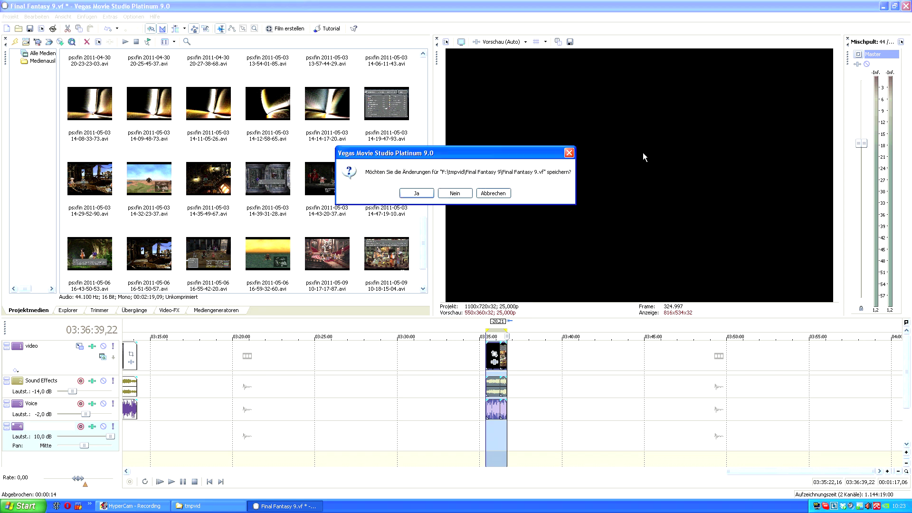
{"action": "left_click", "coordinate": [448, 197]}
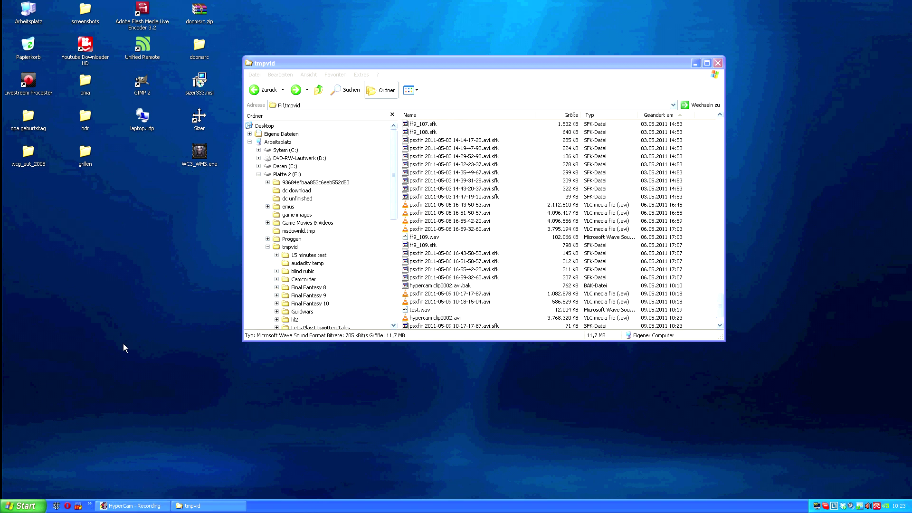
- Open network drive Z: in Explorer, examine the file sizes of rendered episodes 108 and 109, and close both folder windows
{"action": "key", "text": "super+e"}
{"action": "double_click", "coordinate": [471, 284]}
{"action": "left_click", "coordinate": [468, 196]}
{"action": "left_click", "coordinate": [482, 204]}
{"action": "left_click", "coordinate": [481, 195]}
{"action": "left_click", "coordinate": [487, 203]}
{"action": "left_click", "coordinate": [484, 195]}
{"action": "left_click", "coordinate": [487, 203]}
{"action": "left_click", "coordinate": [488, 196]}
{"action": "left_click", "coordinate": [492, 203]}
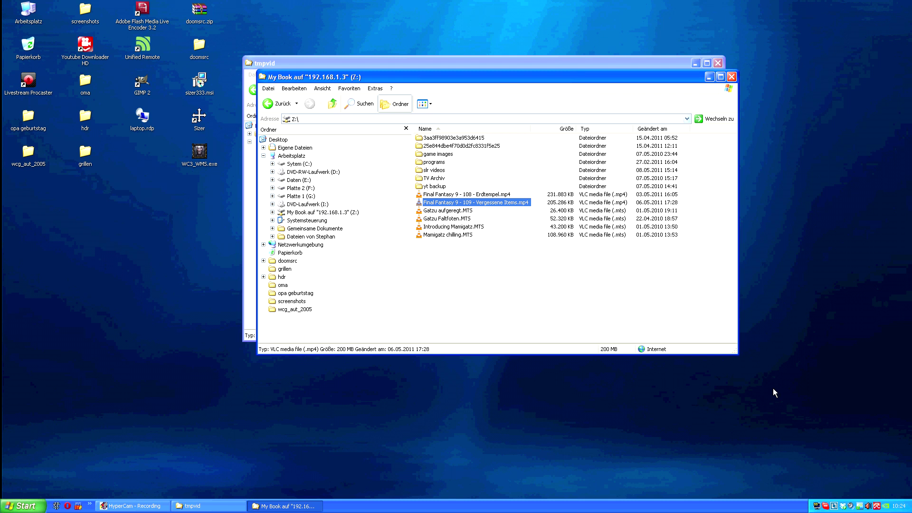
{"action": "left_click", "coordinate": [731, 77]}
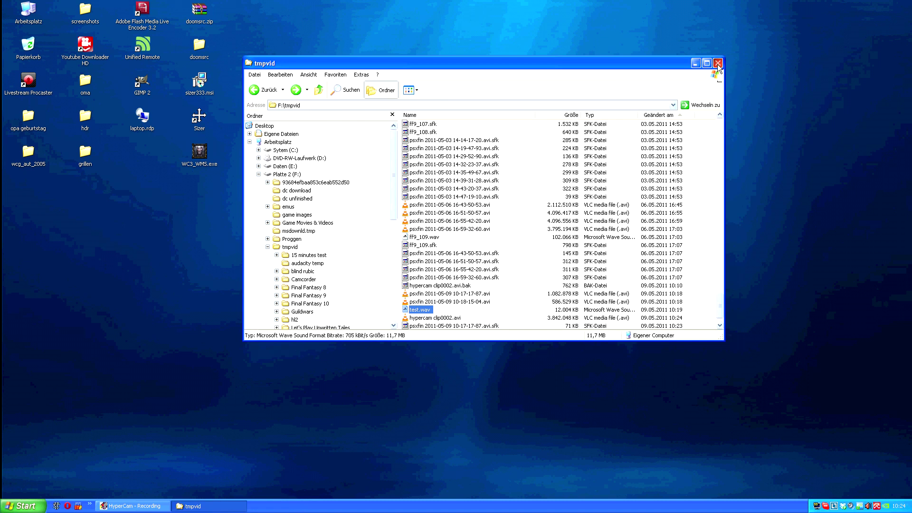
{"action": "left_click", "coordinate": [718, 64]}
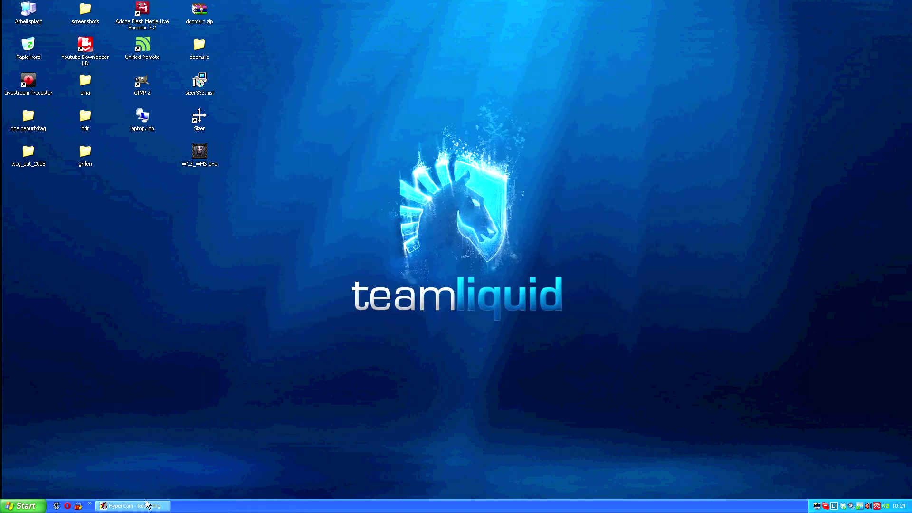